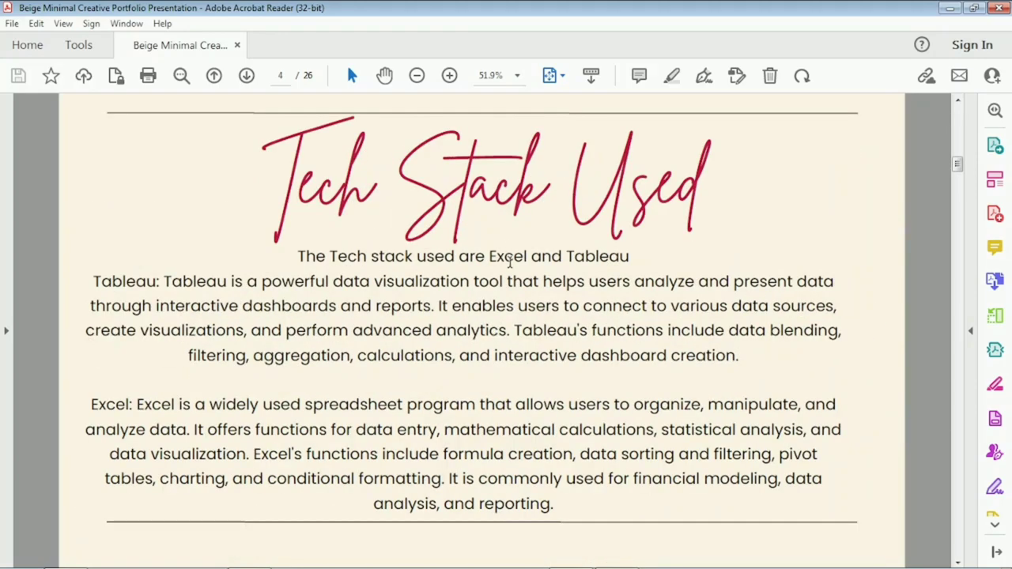
# Review the Task A data-cleaning instructions on the Insights slide and look over the IMDB_Movies sheet in Excel
pyautogui.scroll(-1, 510, 264)
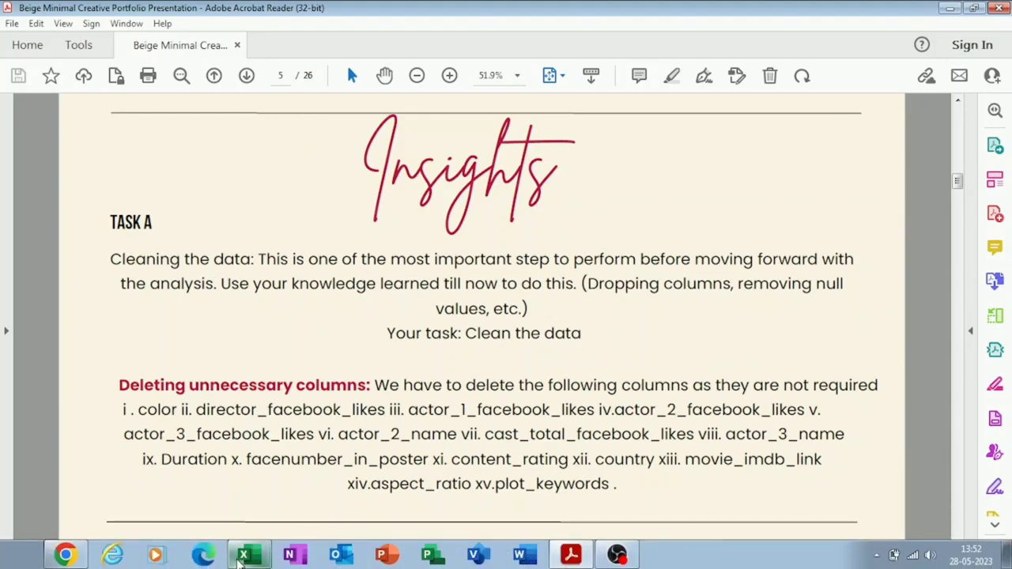
pyautogui.click(246, 555)
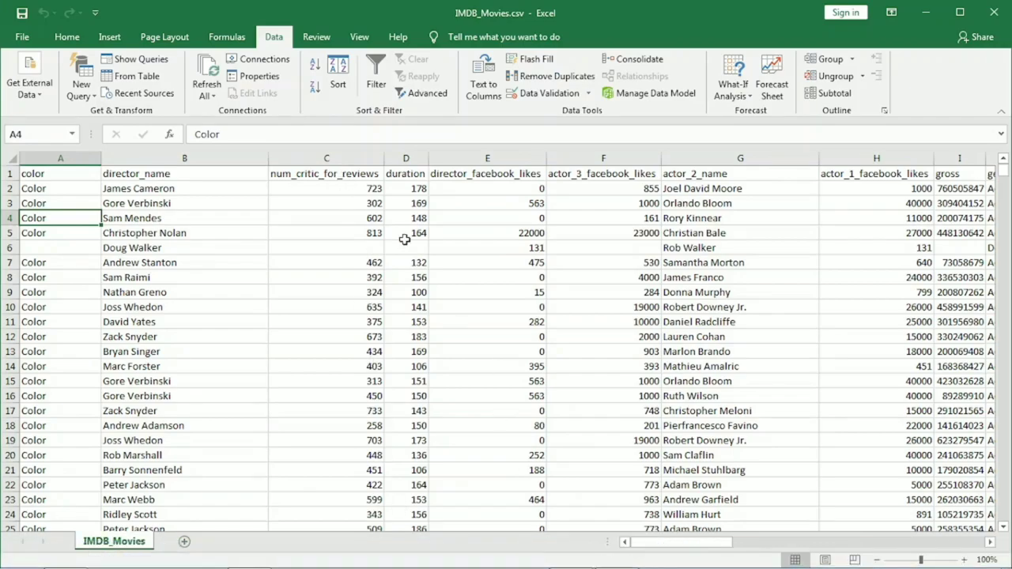
pyautogui.click(571, 554)
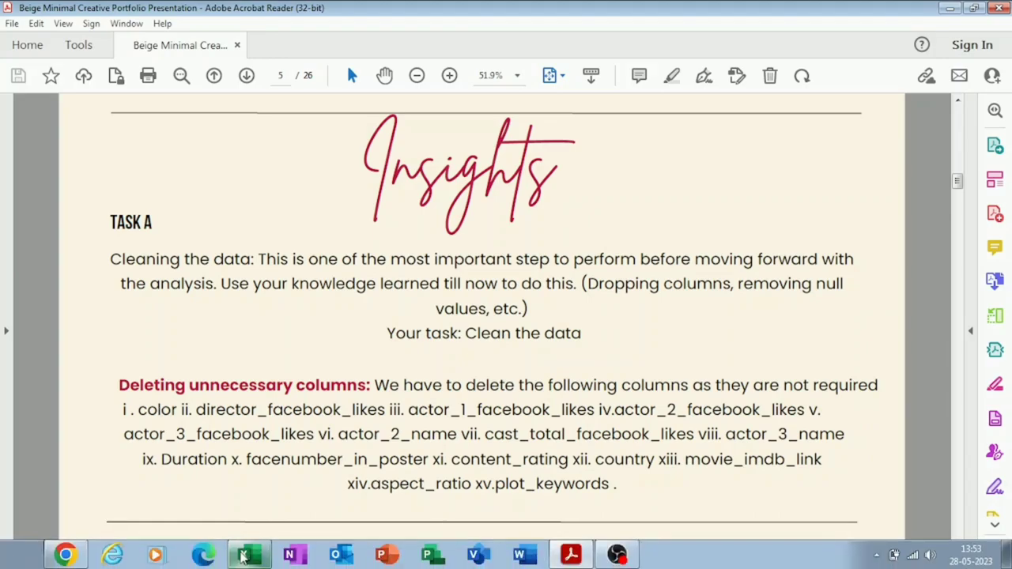
# In Excel, delete the color, duration, country, content_rating, aspect_ratio, movie_imdb_link, plot_keywords, facenumber_in_poster, actor_2_name, actor_3_name and all facebook_likes columns
pyautogui.click(247, 555)
pyautogui.click(58, 159)
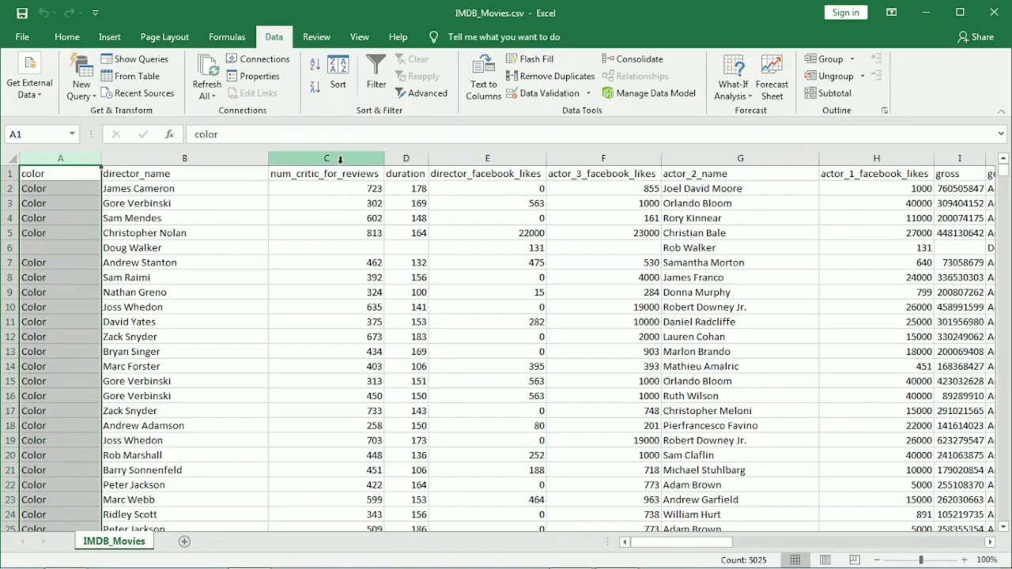
pyautogui.keyDown('ctrl'); pyautogui.click(408, 159); pyautogui.keyUp('ctrl')
pyautogui.keyDown('ctrl'); pyautogui.click(505, 161); pyautogui.keyUp('ctrl')
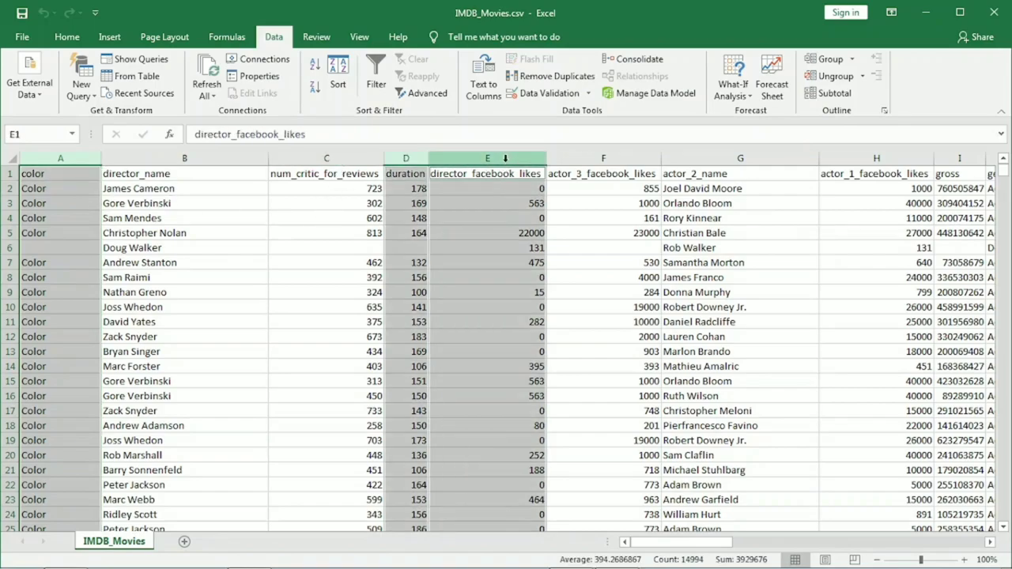
pyautogui.keyDown('ctrl'); pyautogui.click(617, 160); pyautogui.keyUp('ctrl')
pyautogui.keyDown('ctrl'); pyautogui.click(710, 155); pyautogui.keyUp('ctrl')
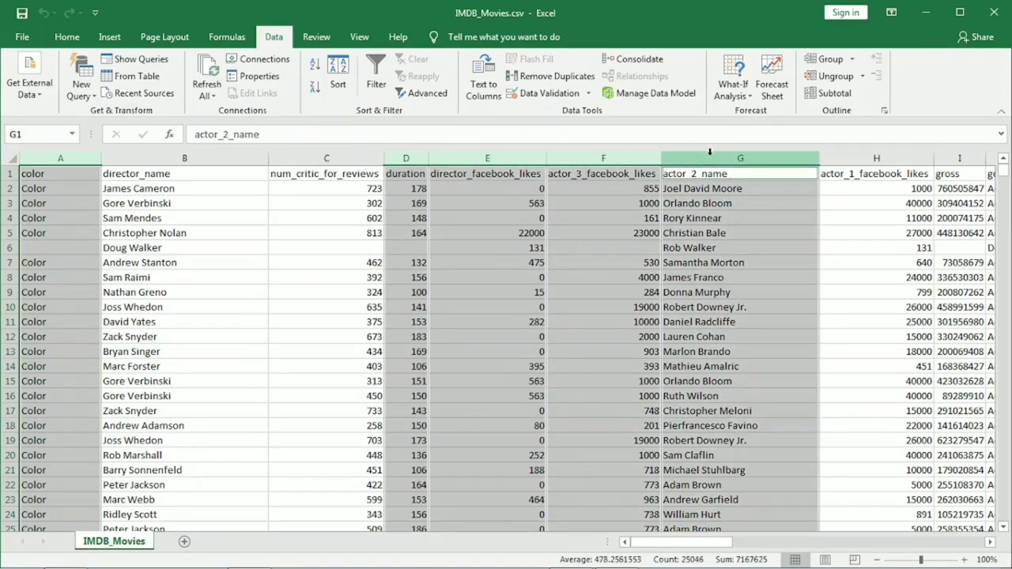
pyautogui.keyDown('ctrl'); pyautogui.click(867, 157); pyautogui.keyUp('ctrl')
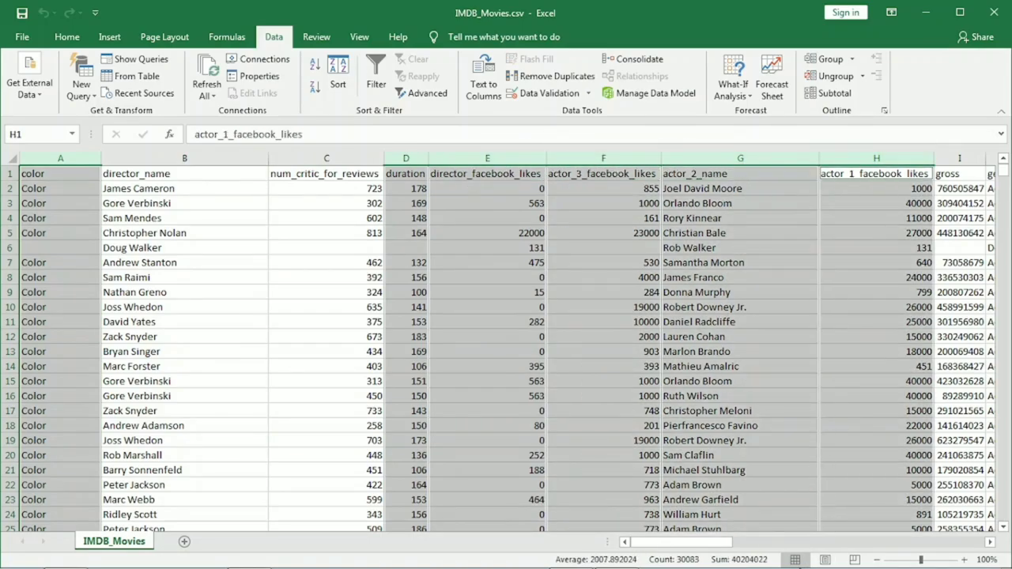
pyautogui.moveTo(692, 544); pyautogui.dragTo(748, 555)
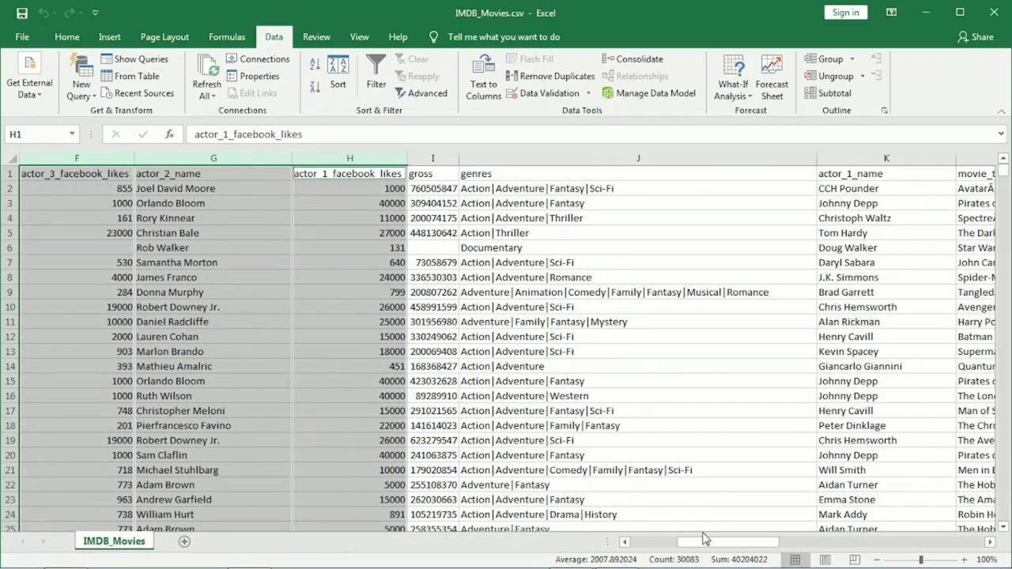
pyautogui.moveTo(714, 542); pyautogui.dragTo(771, 558)
pyautogui.click(614, 158)
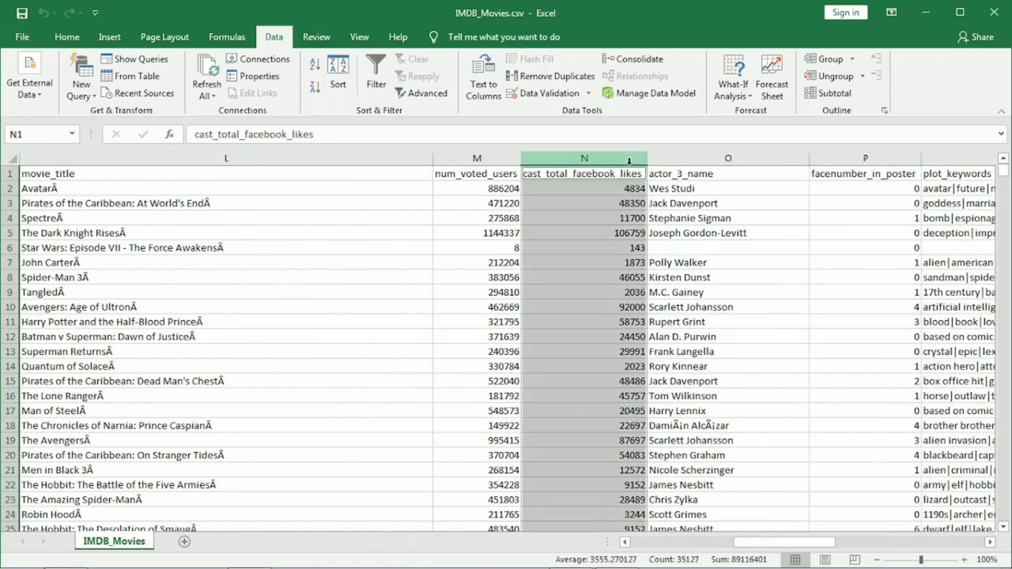
pyautogui.keyDown('ctrl'); pyautogui.click(688, 157); pyautogui.keyUp('ctrl')
pyautogui.keyDown('ctrl'); pyautogui.click(848, 159); pyautogui.keyUp('ctrl')
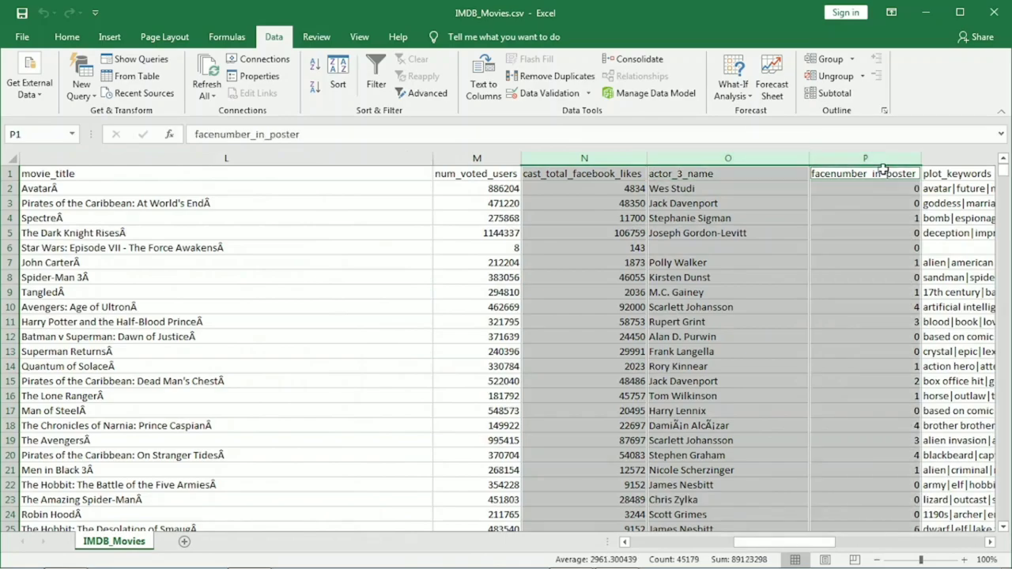
pyautogui.keyDown('ctrl'); pyautogui.click(953, 162); pyautogui.keyUp('ctrl')
pyautogui.moveTo(775, 549); pyautogui.dragTo(800, 548)
pyautogui.keyDown('ctrl'); pyautogui.click(755, 161); pyautogui.keyUp('ctrl')
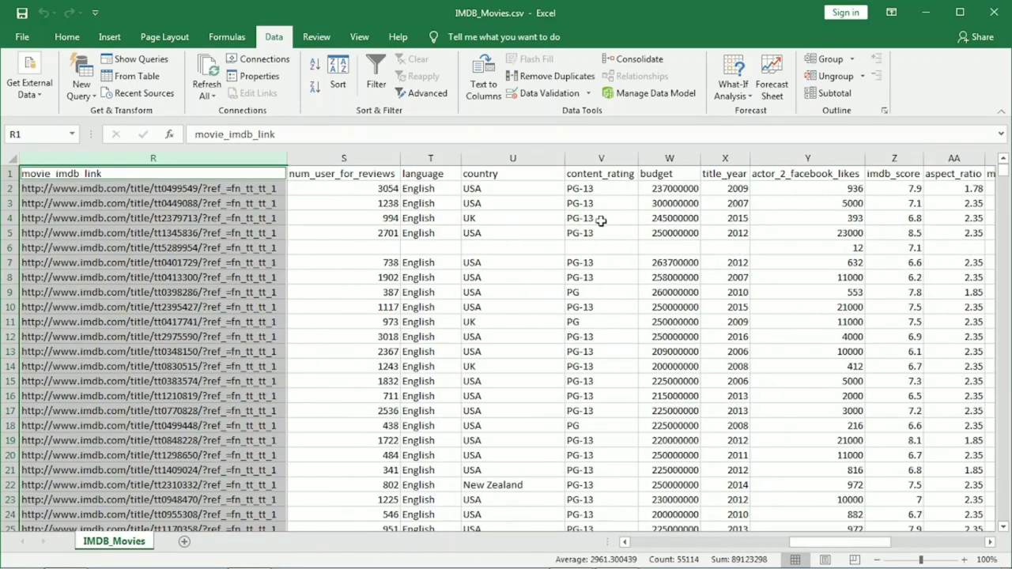
pyautogui.keyDown('ctrl'); pyautogui.click(523, 157); pyautogui.keyUp('ctrl')
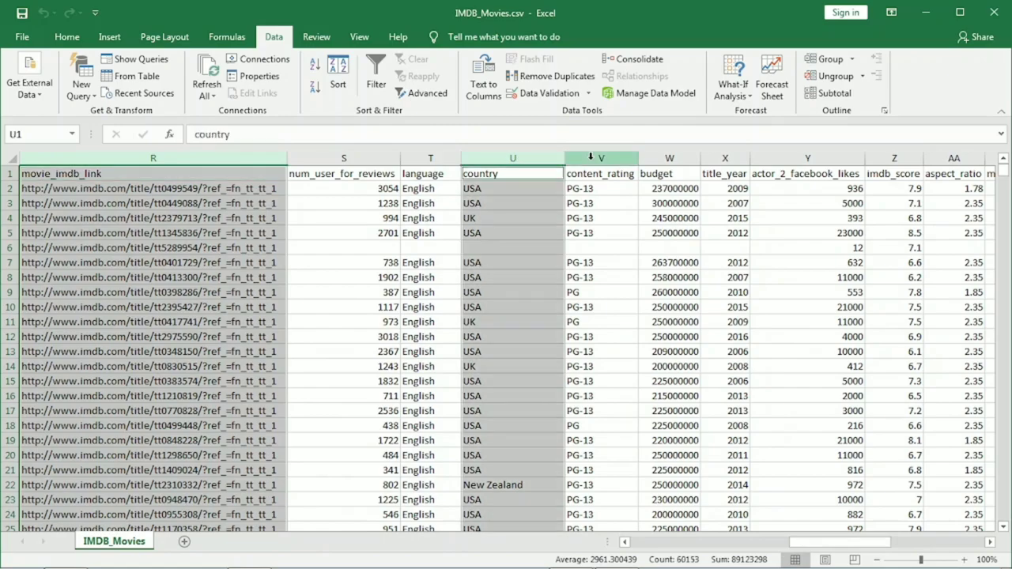
pyautogui.keyDown('ctrl'); pyautogui.click(586, 151); pyautogui.keyUp('ctrl')
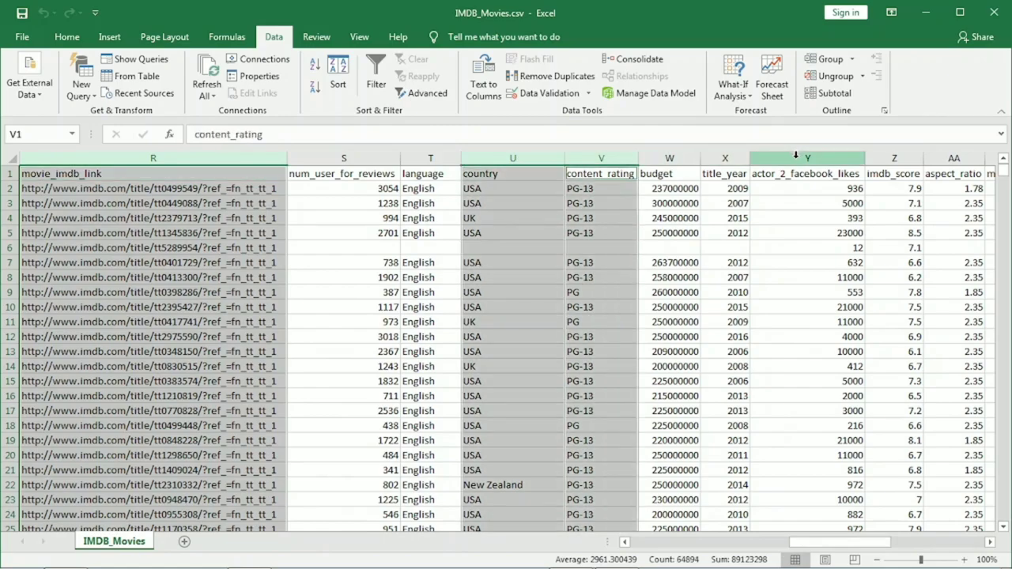
pyautogui.keyDown('ctrl'); pyautogui.click(795, 156); pyautogui.keyUp('ctrl')
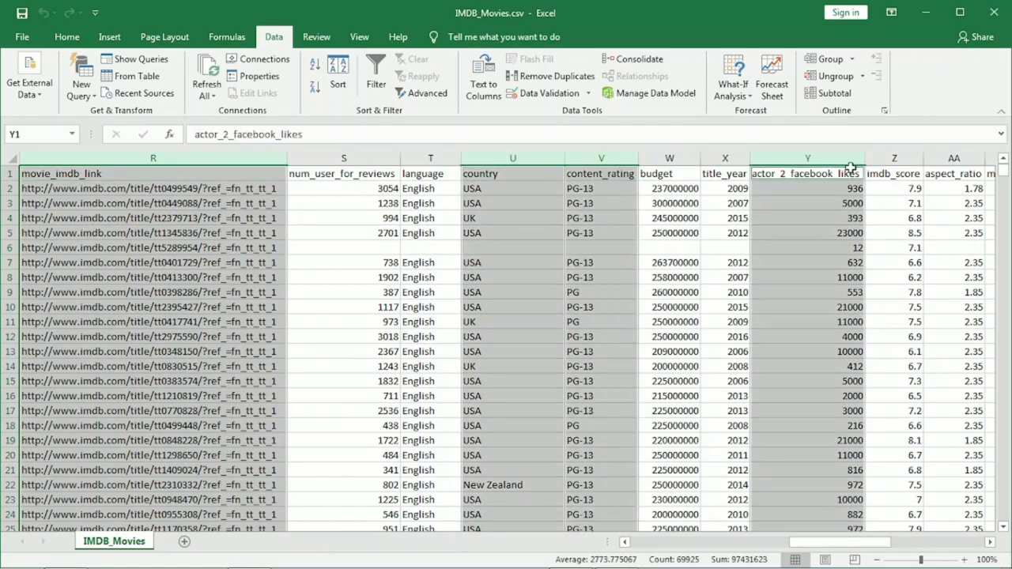
pyautogui.keyDown('ctrl'); pyautogui.click(963, 157); pyautogui.keyUp('ctrl')
pyautogui.moveTo(809, 543); pyautogui.dragTo(837, 546)
pyautogui.keyDown('ctrl'); pyautogui.click(619, 158); pyautogui.keyUp('ctrl')
pyautogui.rightClick(605, 273)
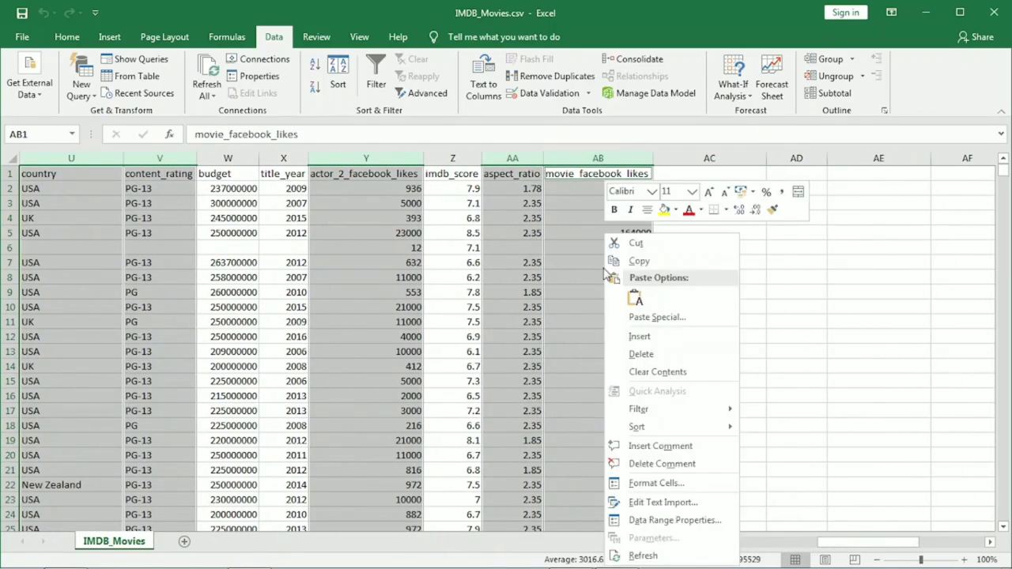
pyautogui.click(669, 353)
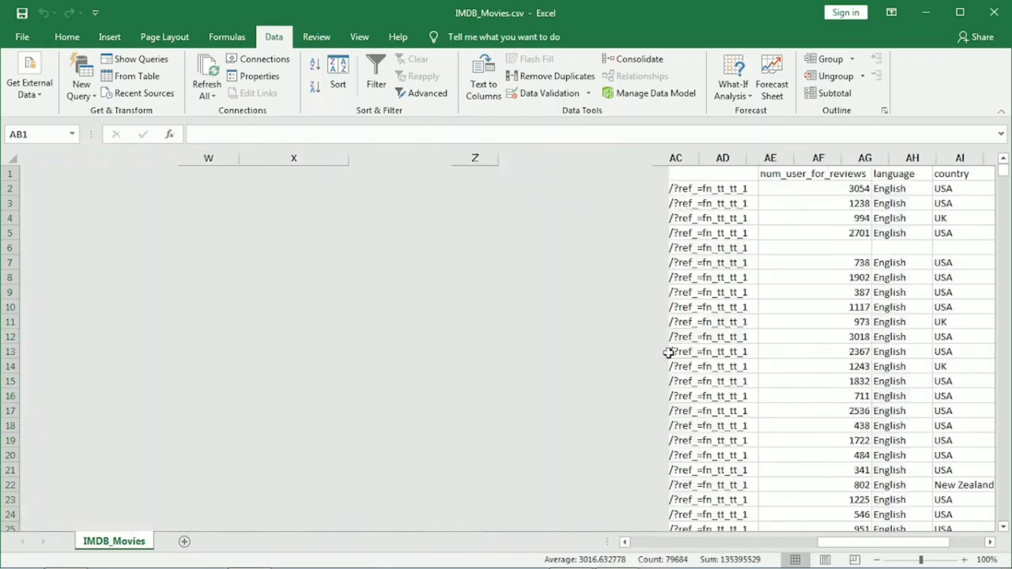
pyautogui.click(668, 352)
pyautogui.moveTo(856, 545); pyautogui.dragTo(594, 547)
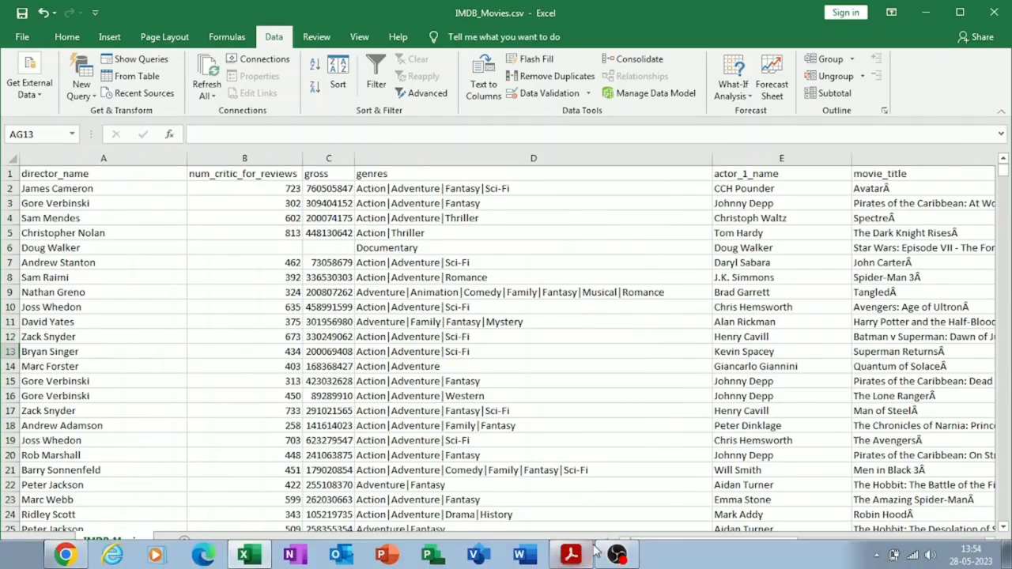
# Check the PDF's blank-cell instructions, and in Excel select the whole range's blanks with Go To Special and delete their sheet rows
pyautogui.click(571, 553)
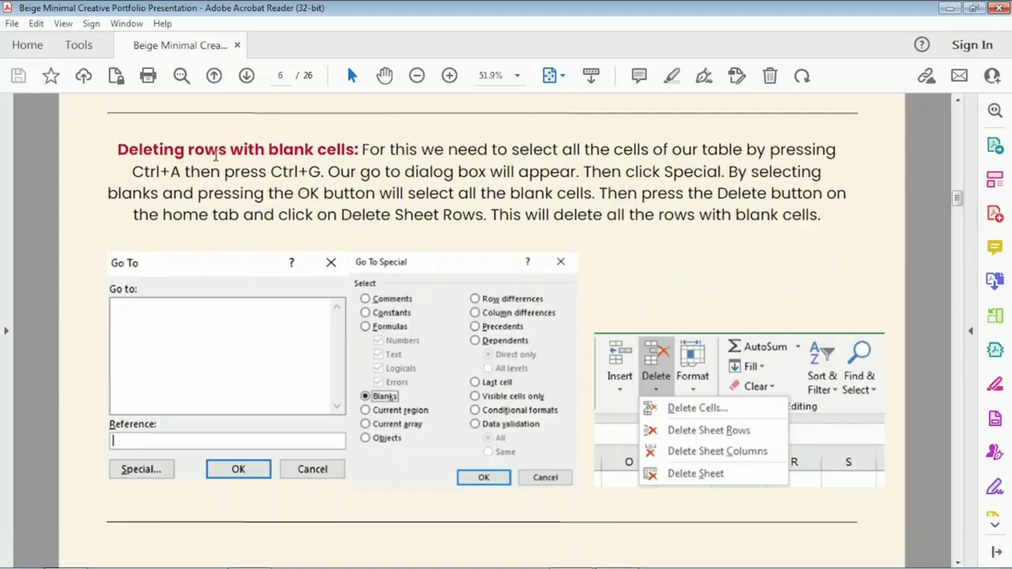
pyautogui.moveTo(543, 564)
pyautogui.click(245, 553)
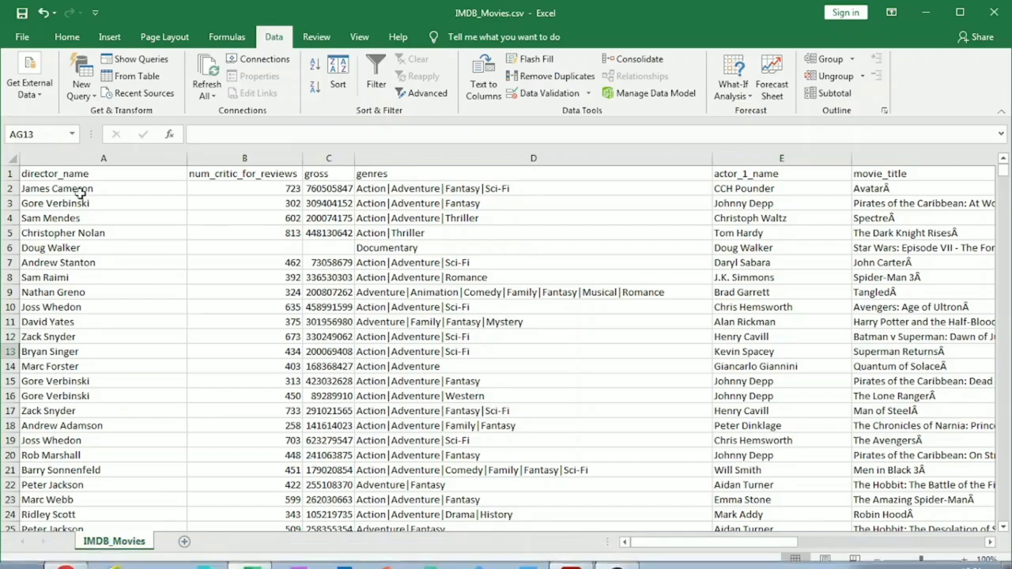
pyautogui.click(71, 177)
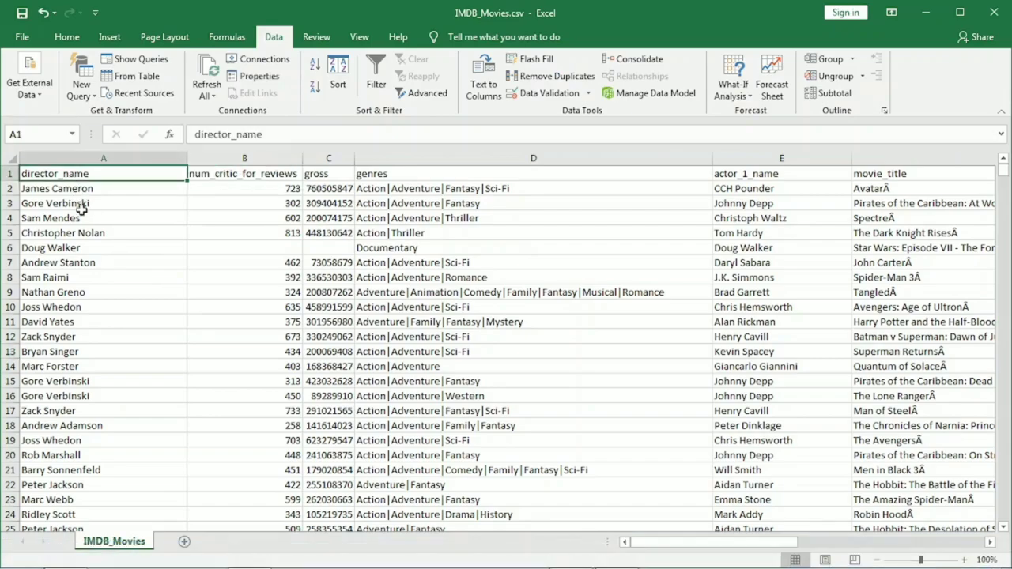
pyautogui.hotkey('ctrl', 'shift', 'End')
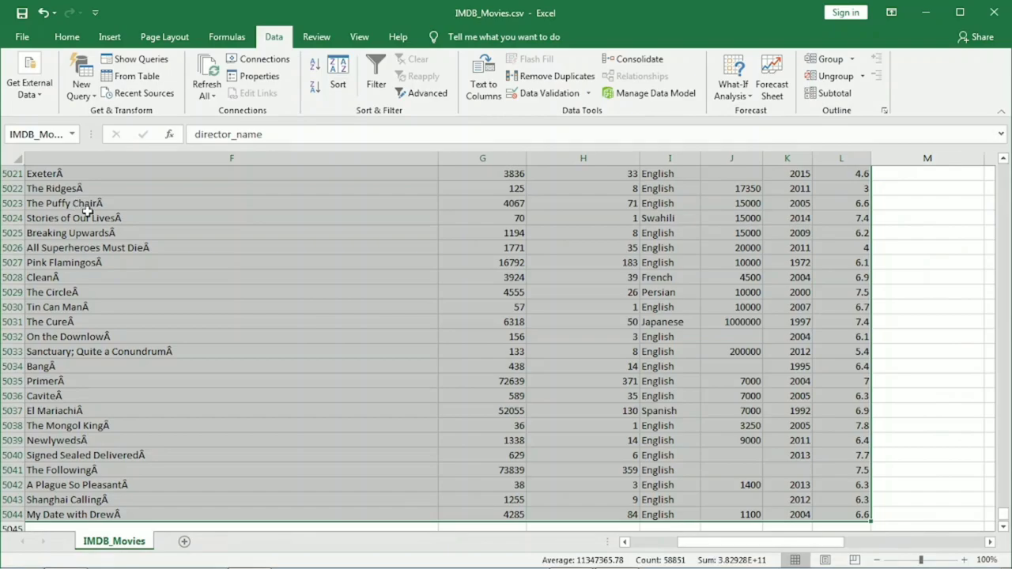
pyautogui.hotkey('ctrl', 'g')
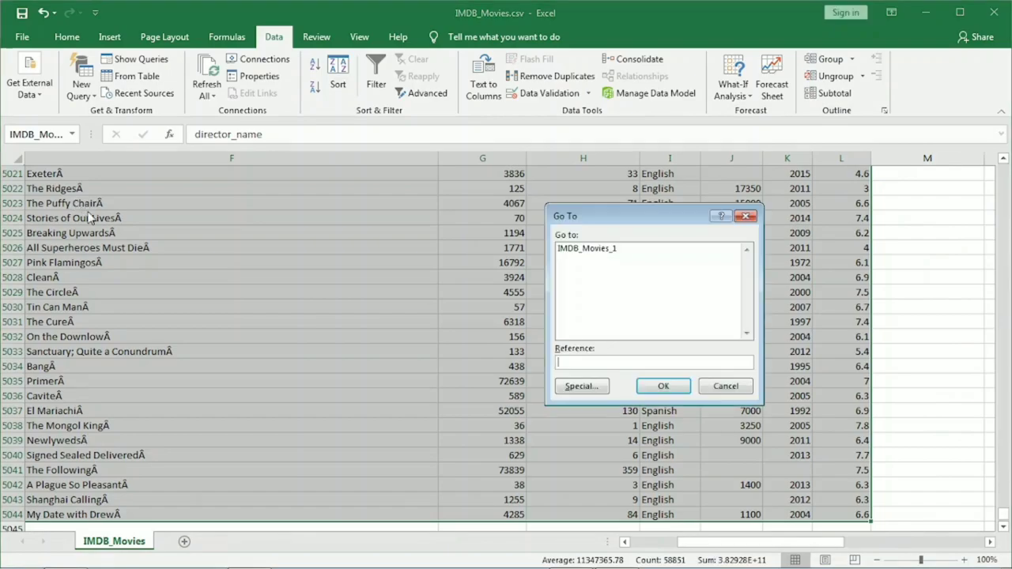
pyautogui.click(586, 386)
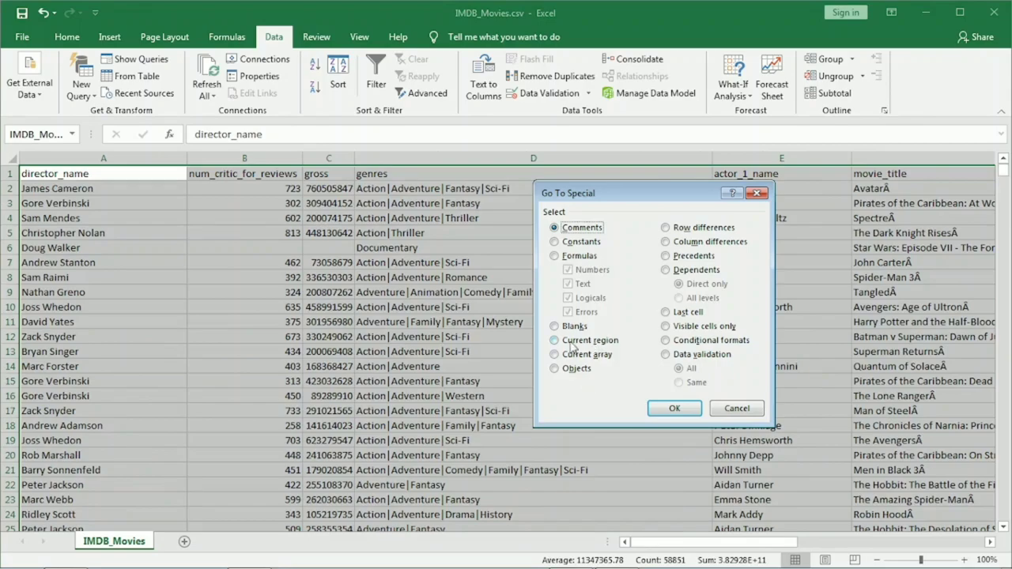
pyautogui.click(554, 326)
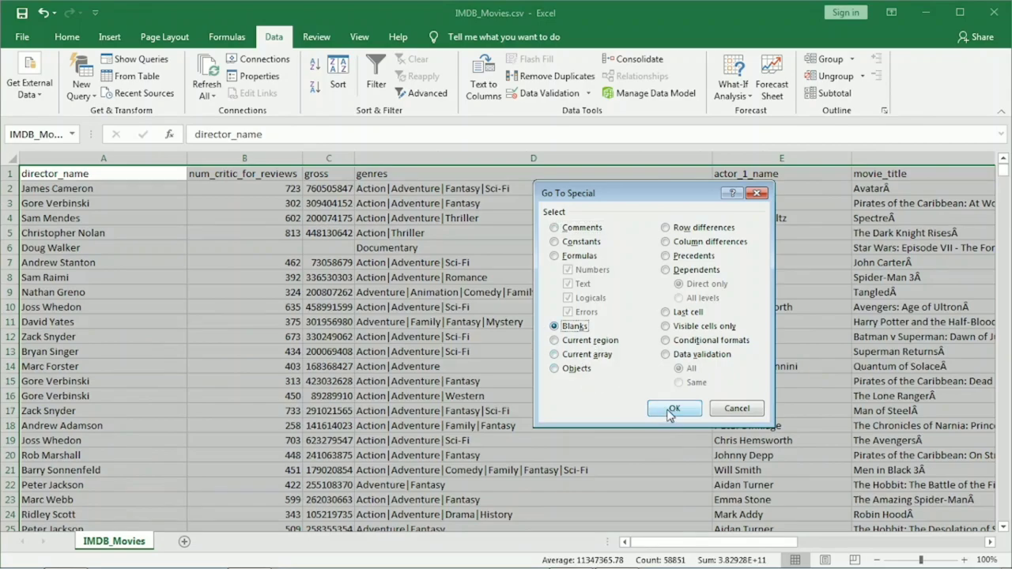
pyautogui.click(671, 408)
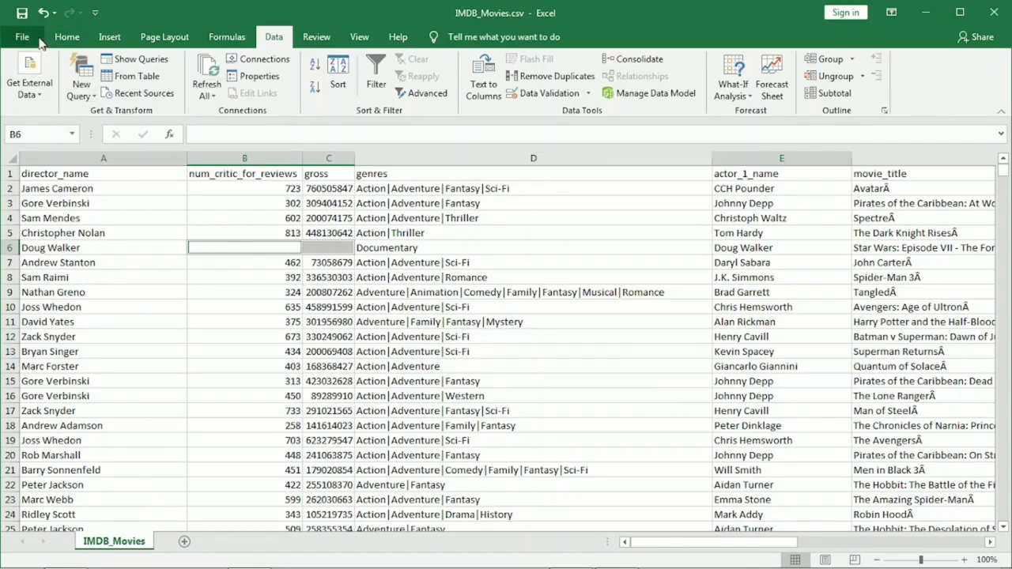
pyautogui.click(67, 37)
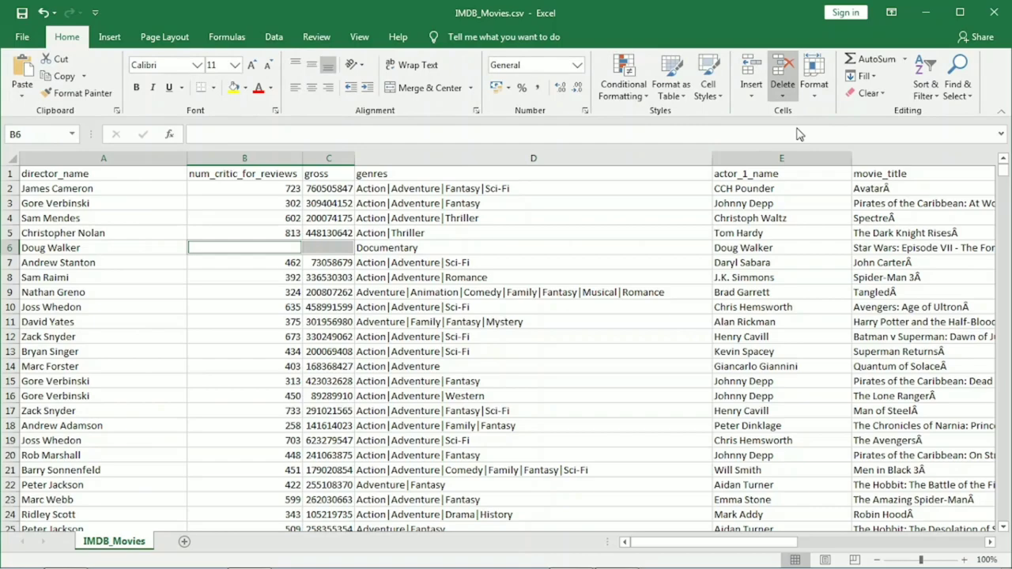
pyautogui.click(546, 288)
# Switch to Acrobat Reader and read the next slide's instructions for removing the character from the movie titles
pyautogui.moveTo(480, 568)
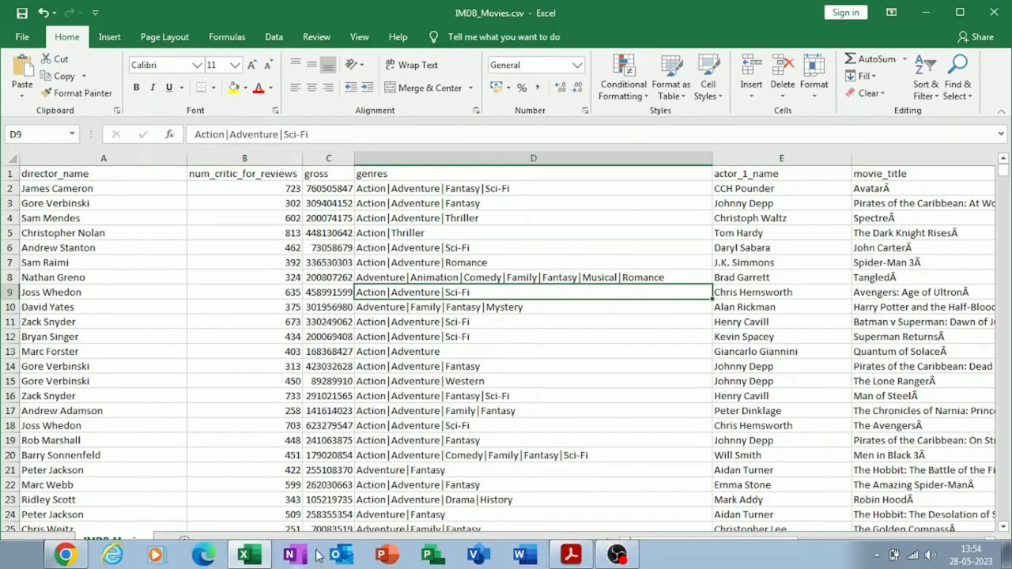
pyautogui.click(571, 555)
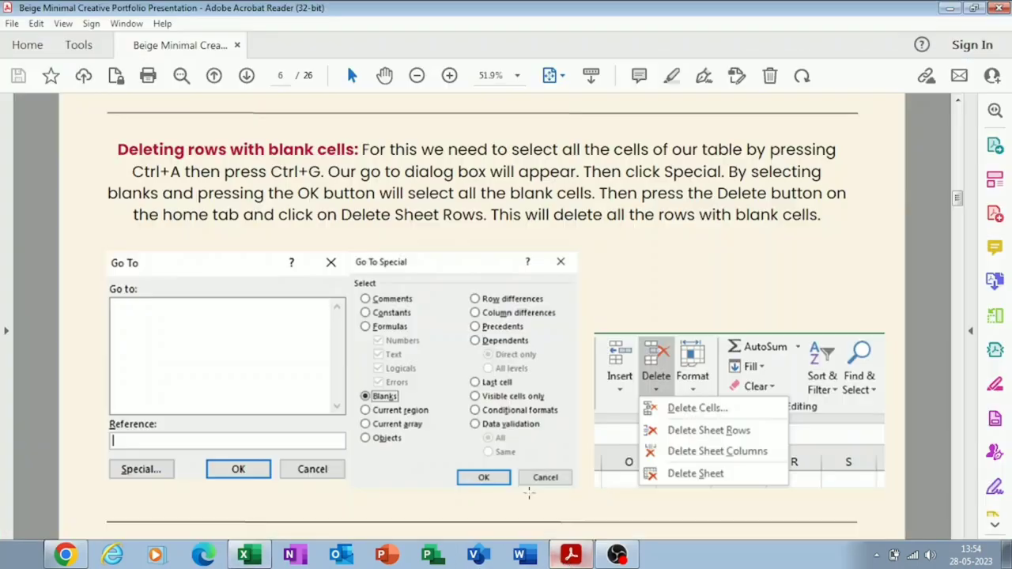
pyautogui.scroll(-5, 223, 165)
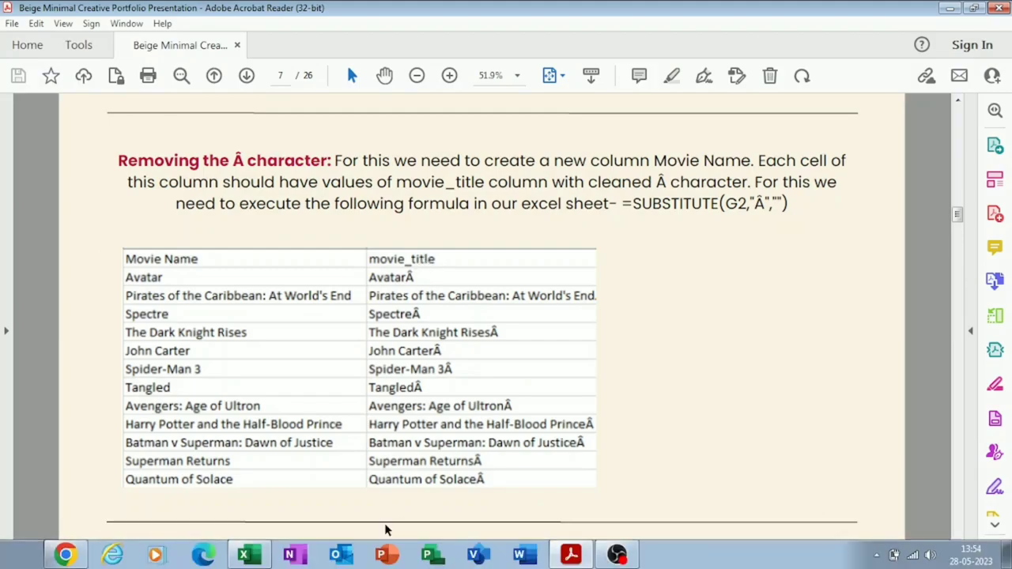
# Switch to Excel and convert the whole IMDB_Movies data range, =$A$1:$L$3930, to a table with headers, removing its external connections
pyautogui.click(246, 555)
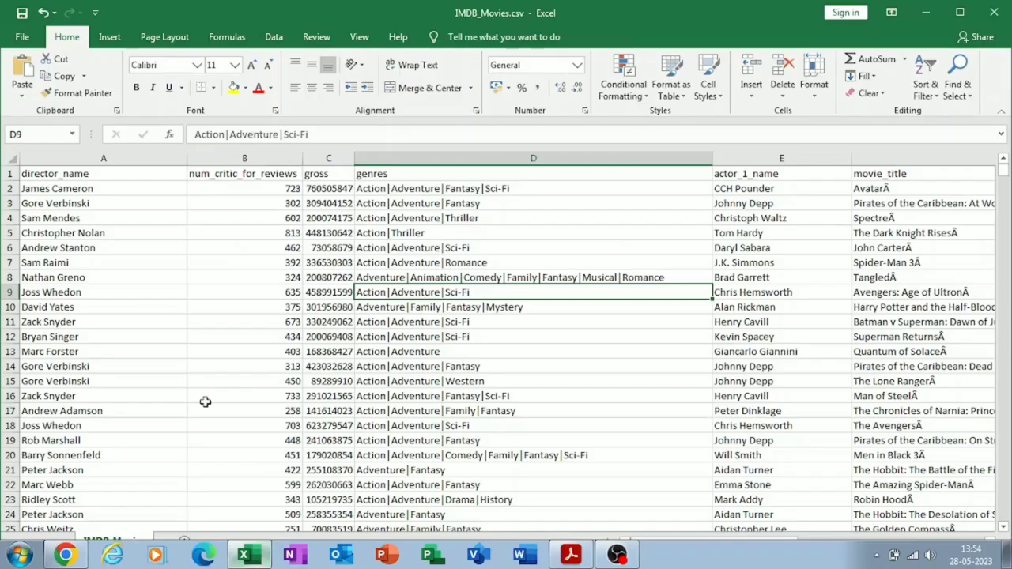
pyautogui.click(67, 203)
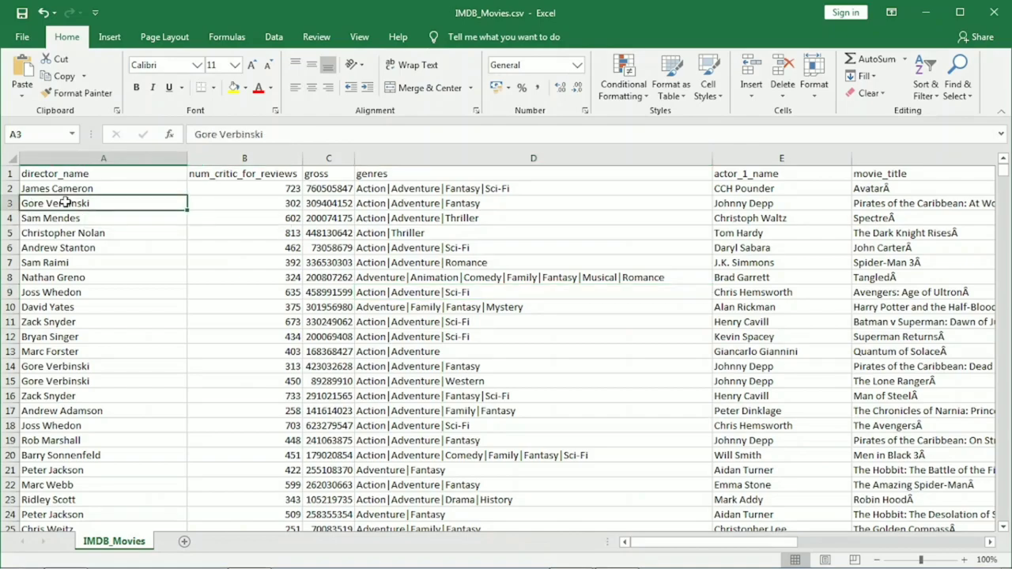
pyautogui.hotkey('ctrl', 'a')
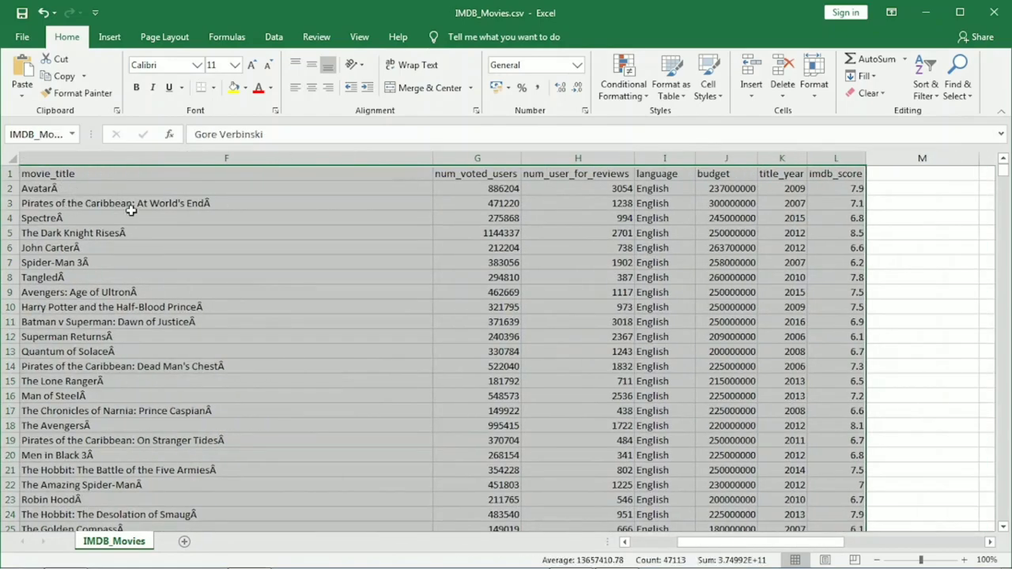
pyautogui.click(109, 37)
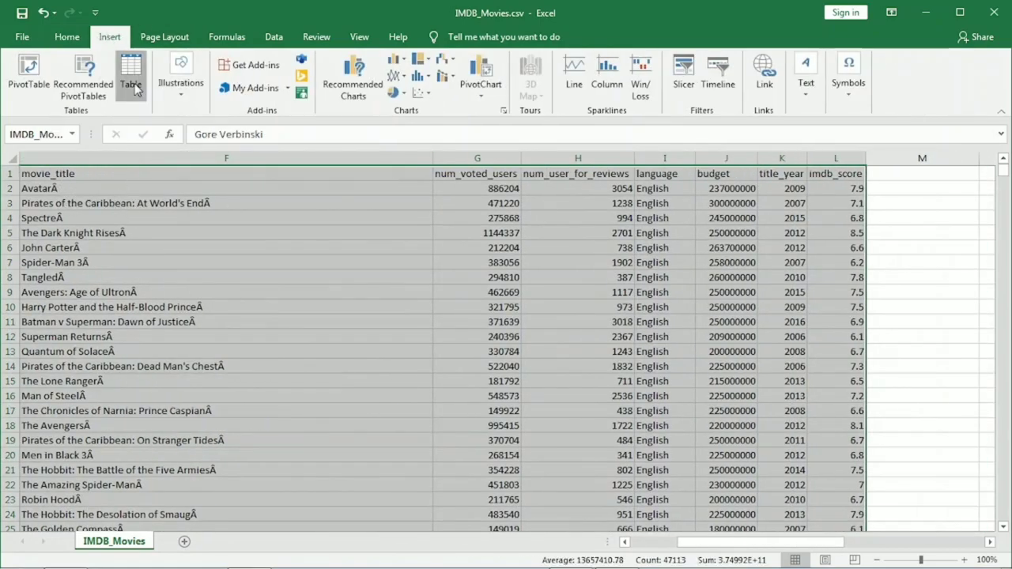
pyautogui.click(133, 85)
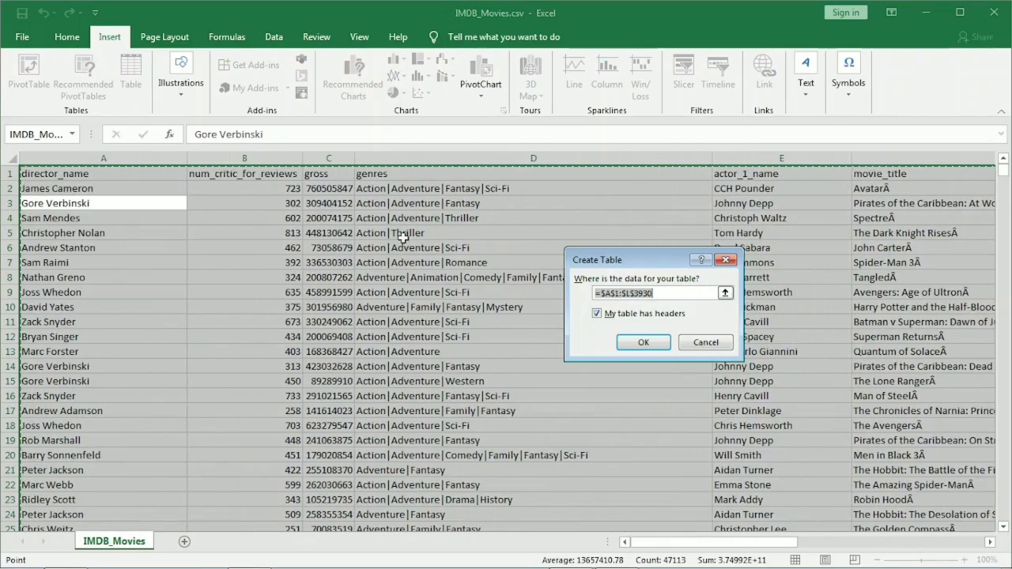
pyautogui.click(645, 341)
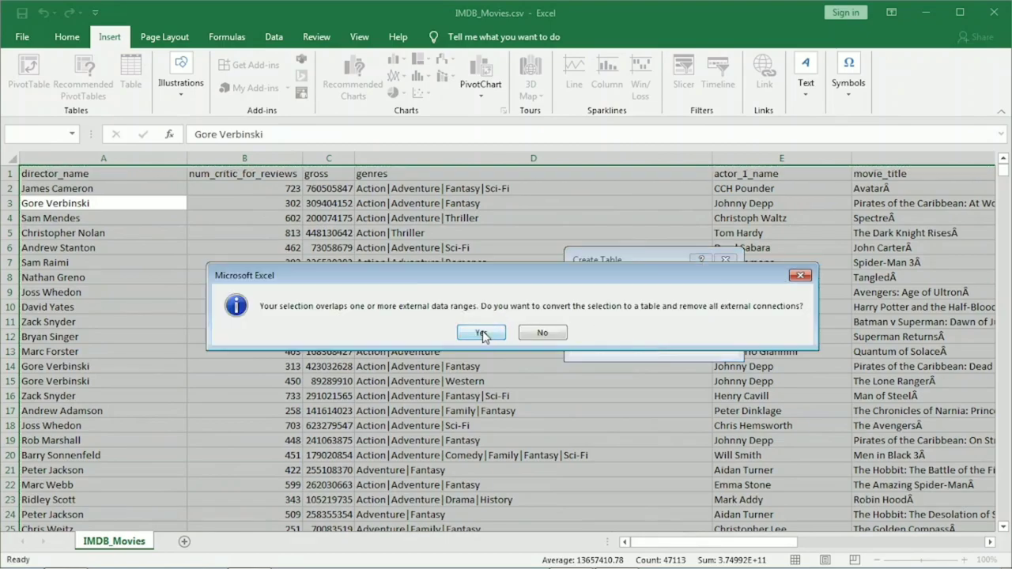
pyautogui.click(482, 334)
pyautogui.click(274, 284)
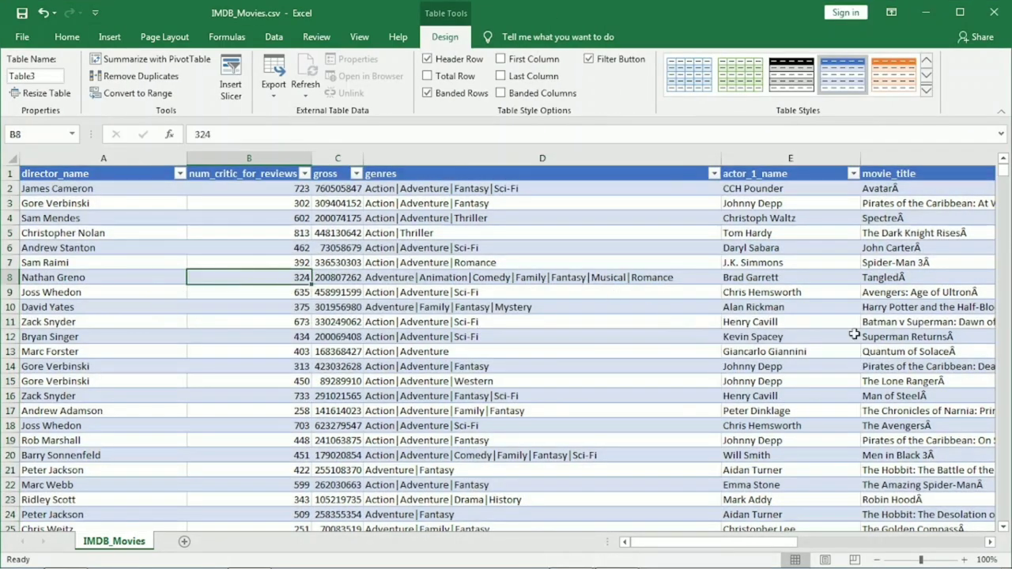
# Insert a new table column immediately before the movie_title column
pyautogui.moveTo(743, 543); pyautogui.dragTo(762, 542)
pyautogui.click(623, 172)
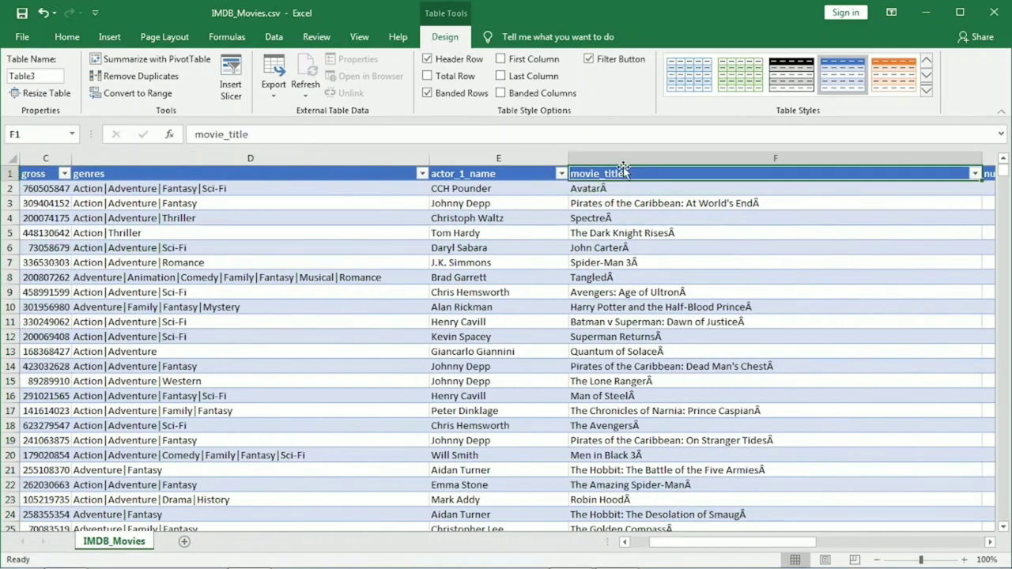
pyautogui.click(623, 170)
pyautogui.rightClick(623, 168)
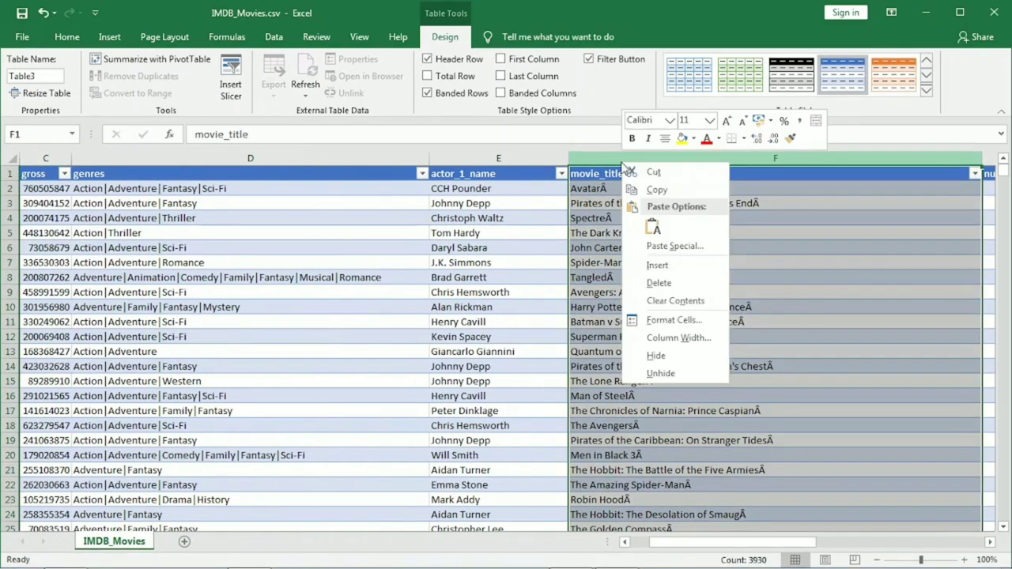
pyautogui.click(657, 268)
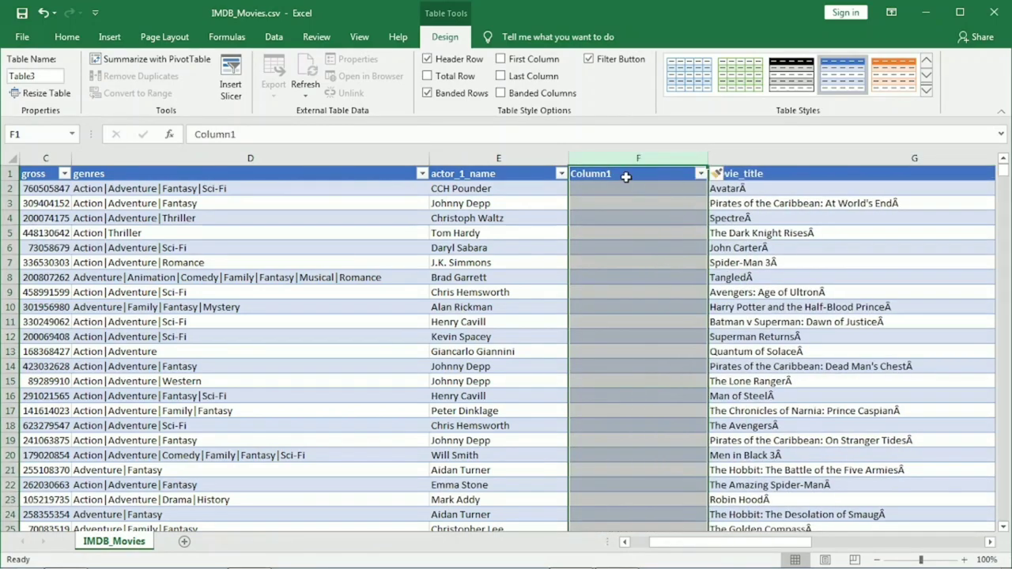
# Rename the new column's header in F1 to Movie Name
pyautogui.click(625, 176)
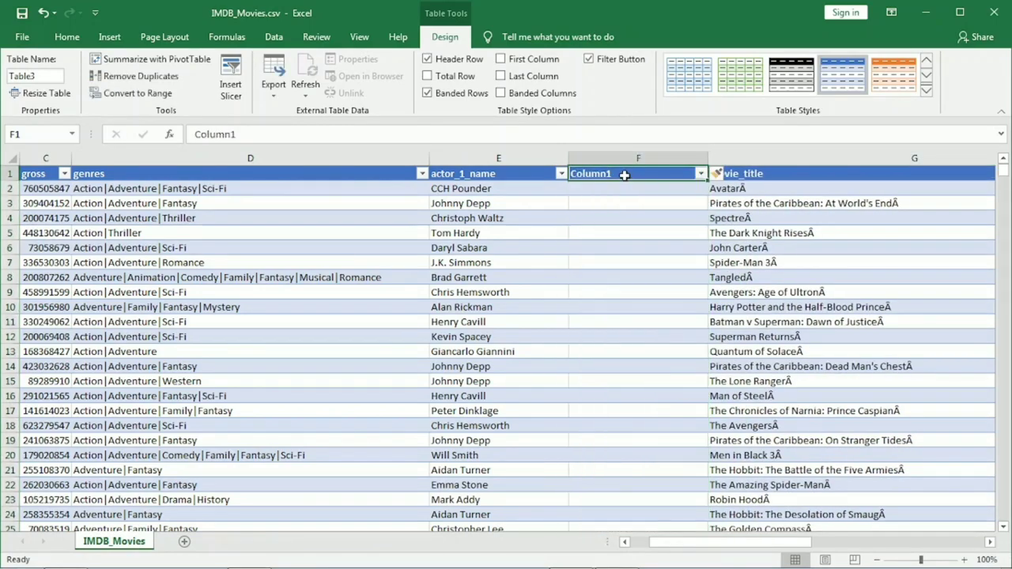
pyautogui.click(277, 131)
pyautogui.press('BackSpace')
pyautogui.press('BackSpace')
pyautogui.press('BackSpace')
pyautogui.press('BackSpace')
pyautogui.press('BackSpace')
pyautogui.press('BackSpace')
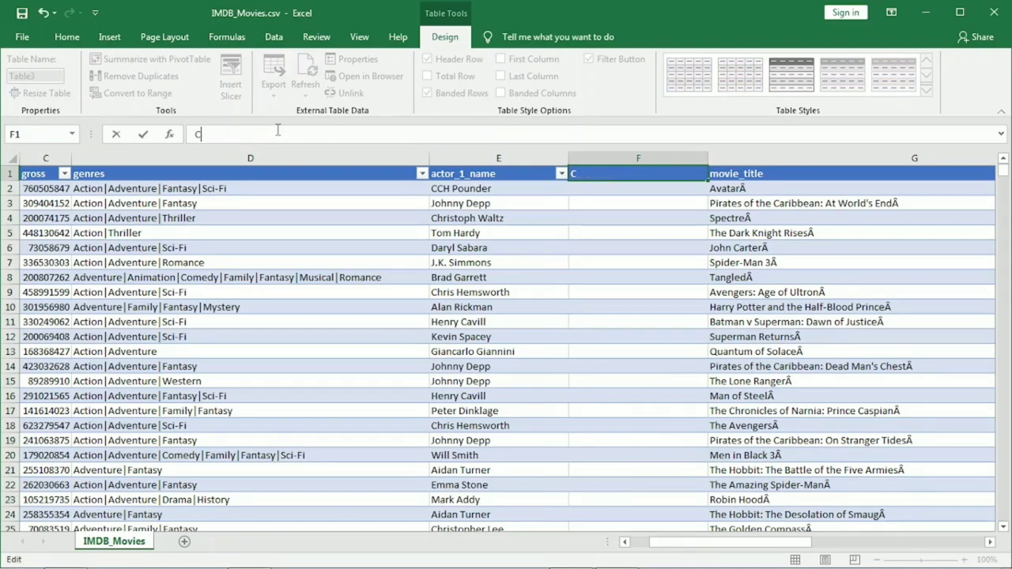
pyautogui.write('Movie Nam')
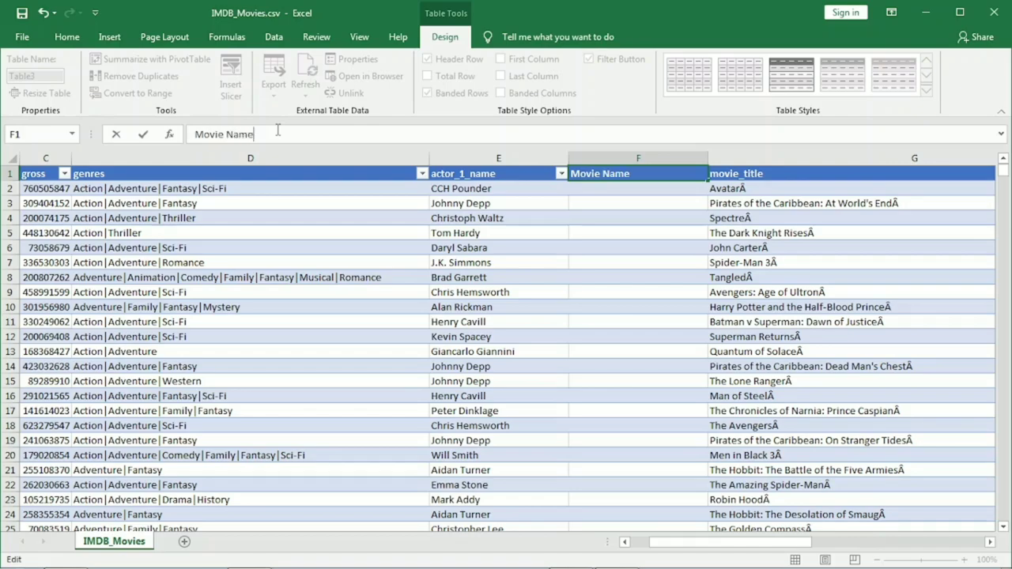
pyautogui.write('e')
pyautogui.click(619, 193)
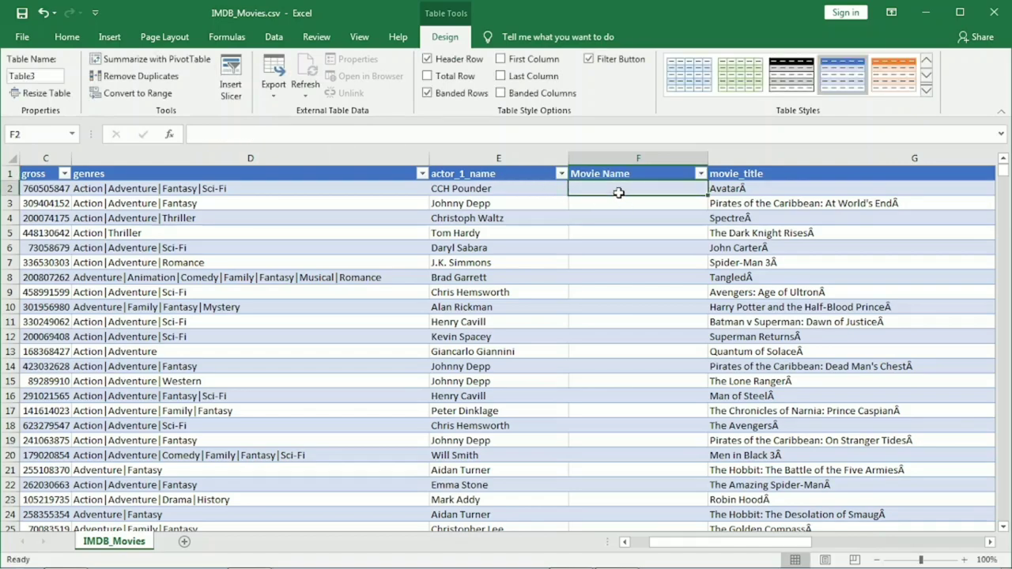
pyautogui.write('=su')
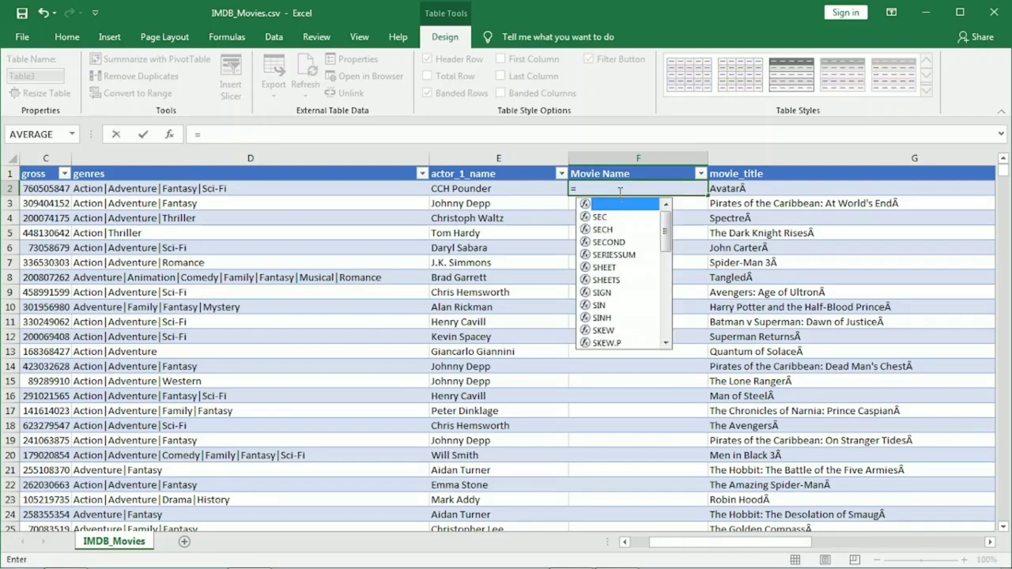
pyautogui.press('BackSpace')
pyautogui.press('BackSpace')
pyautogui.press('BackSpace')
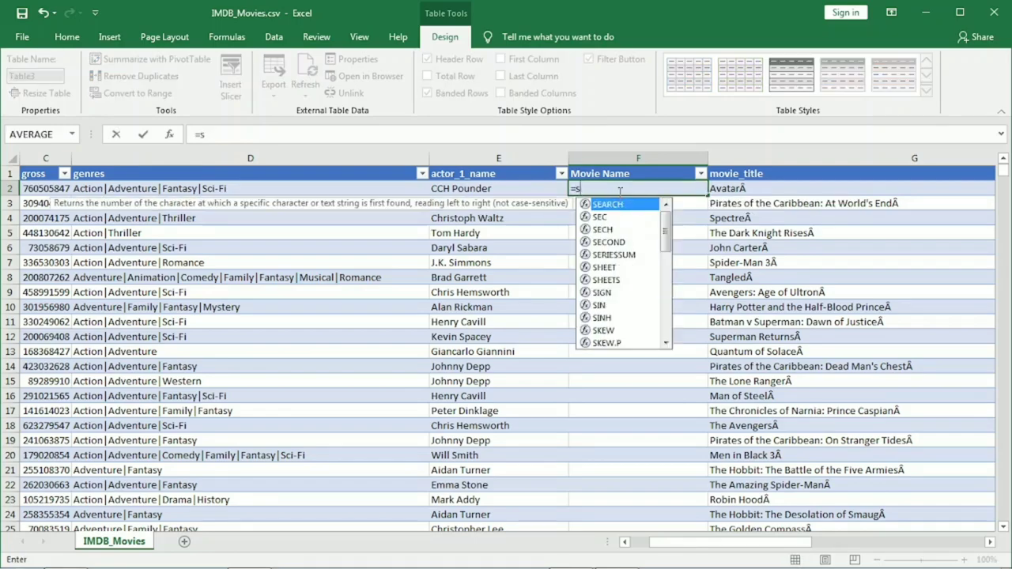
# Copy the stray Â character from the end of the Avatar title in G2
pyautogui.click(753, 189)
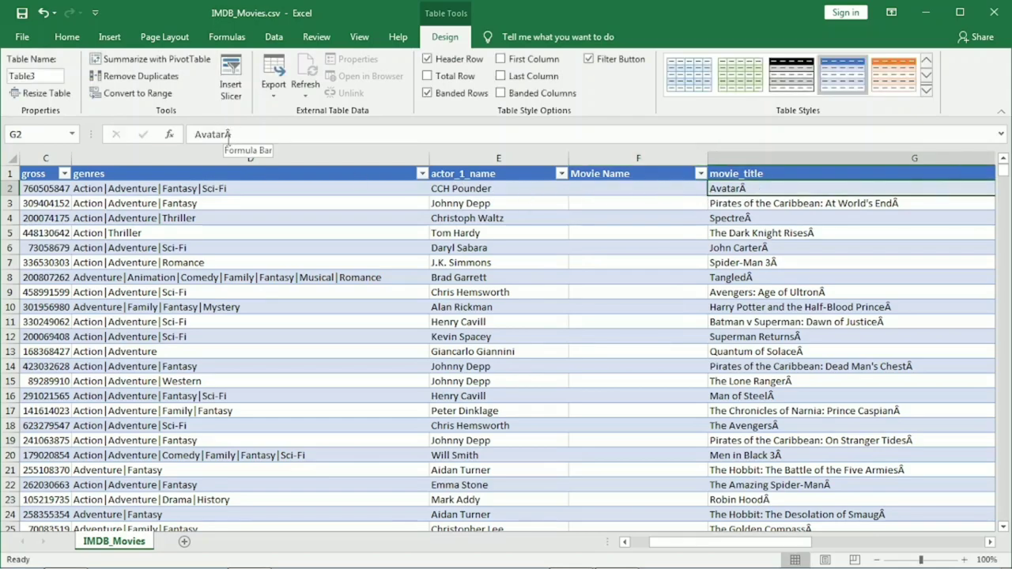
pyautogui.click(227, 134)
pyautogui.click(226, 134)
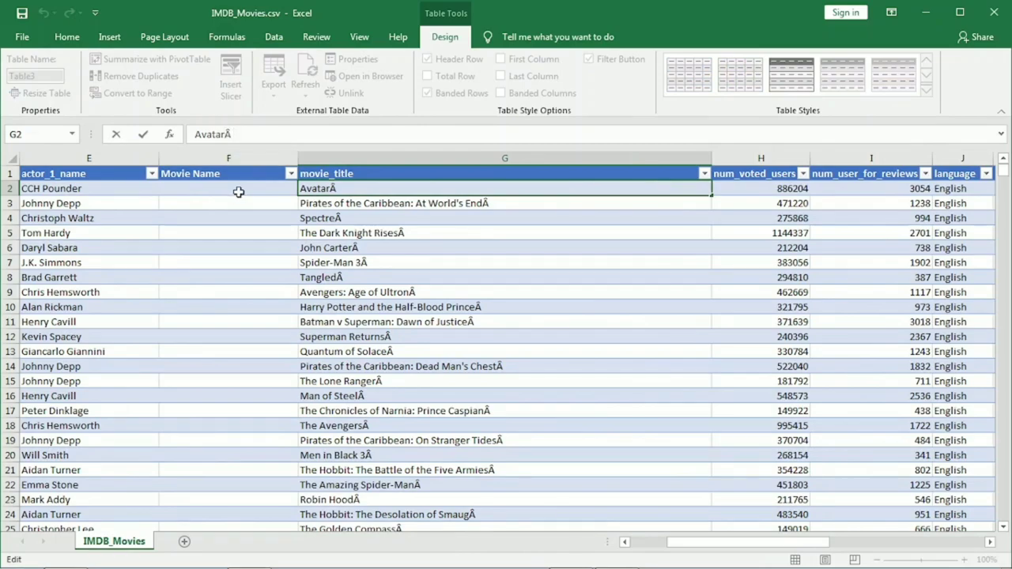
# Fill the Movie Name column from F2 with =SUBSTITUTE([@[movie_title]],"Â","") and check the resulting cells
pyautogui.click(238, 190)
pyautogui.write('=s')
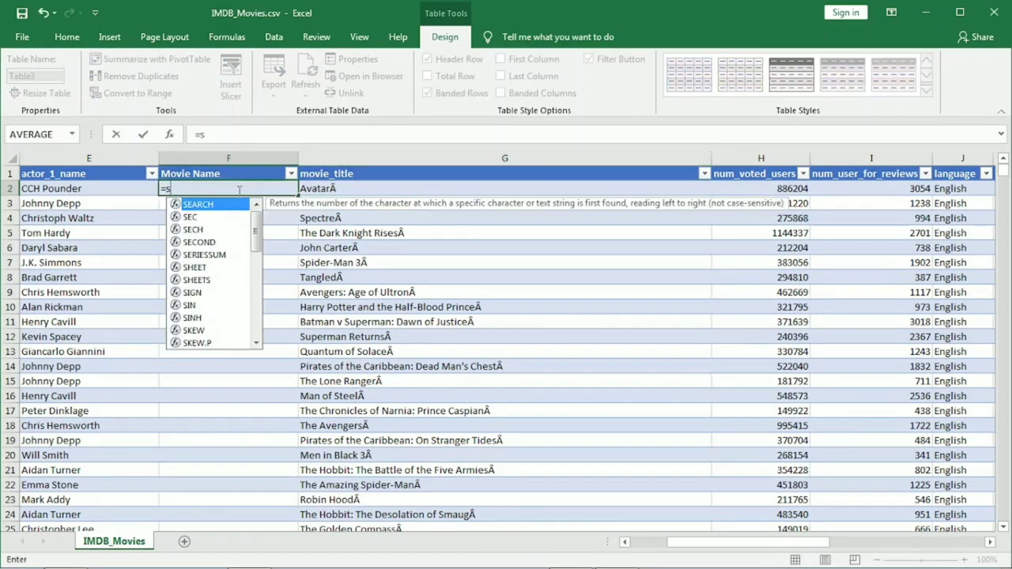
pyautogui.write('ub')
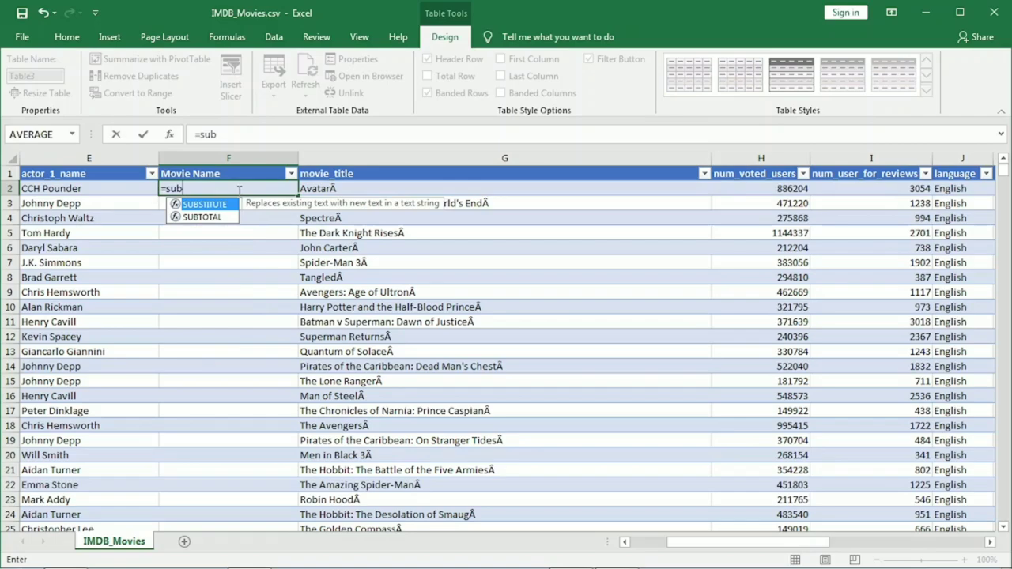
pyautogui.doubleClick(203, 204)
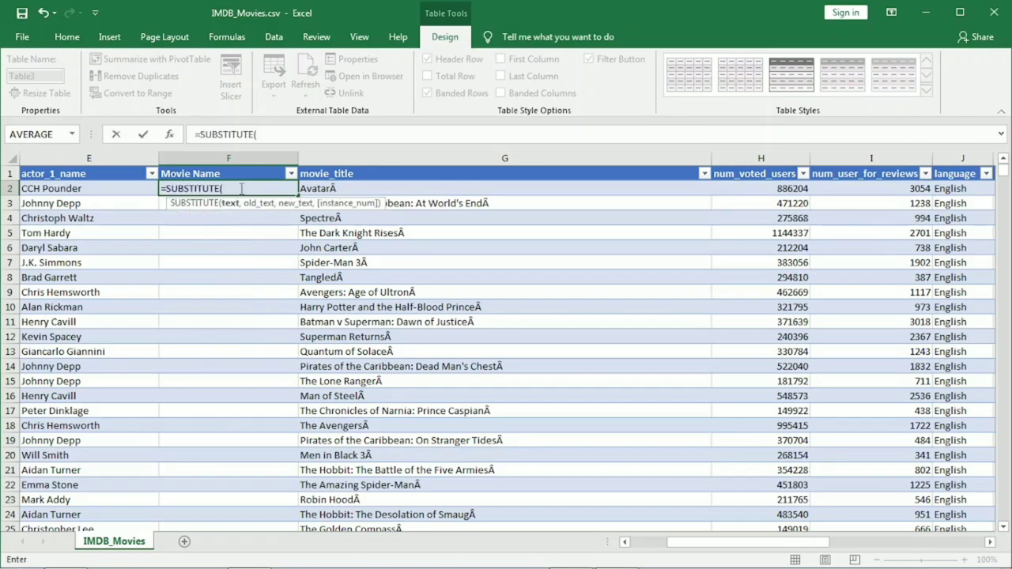
pyautogui.click(320, 189)
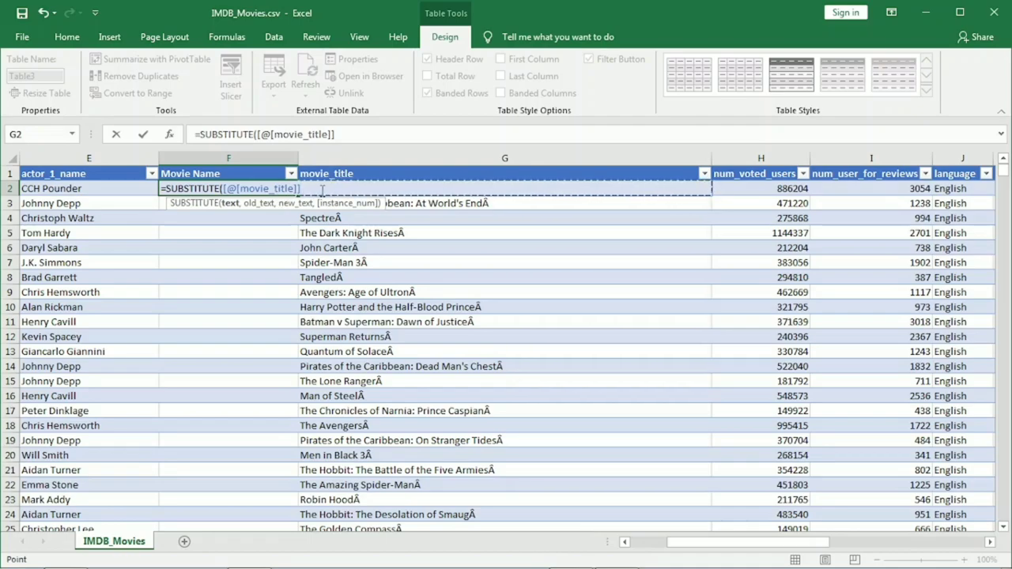
pyautogui.write(',')
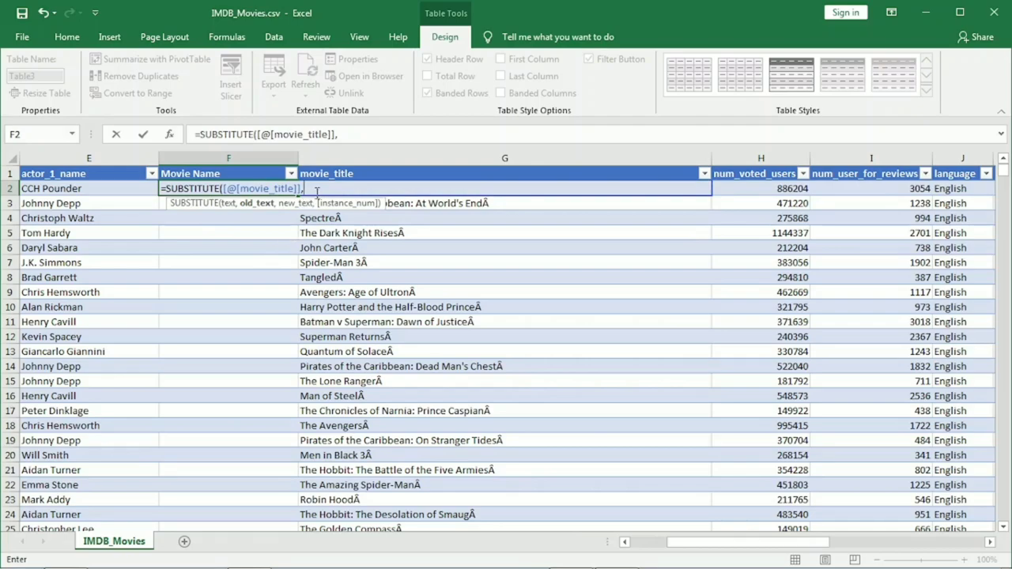
pyautogui.write('Â,')
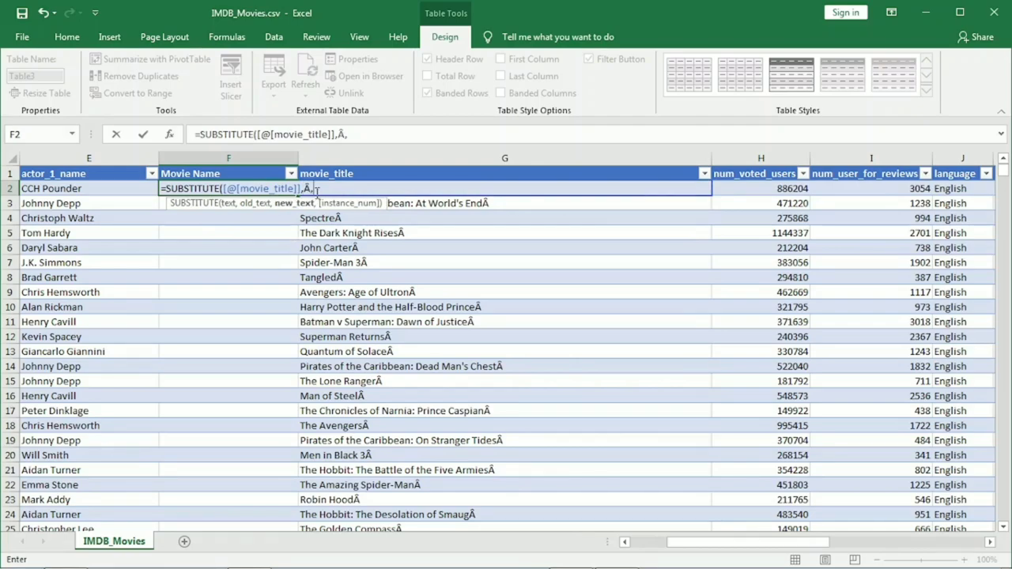
pyautogui.press('BackSpace')
pyautogui.press('BackSpace')
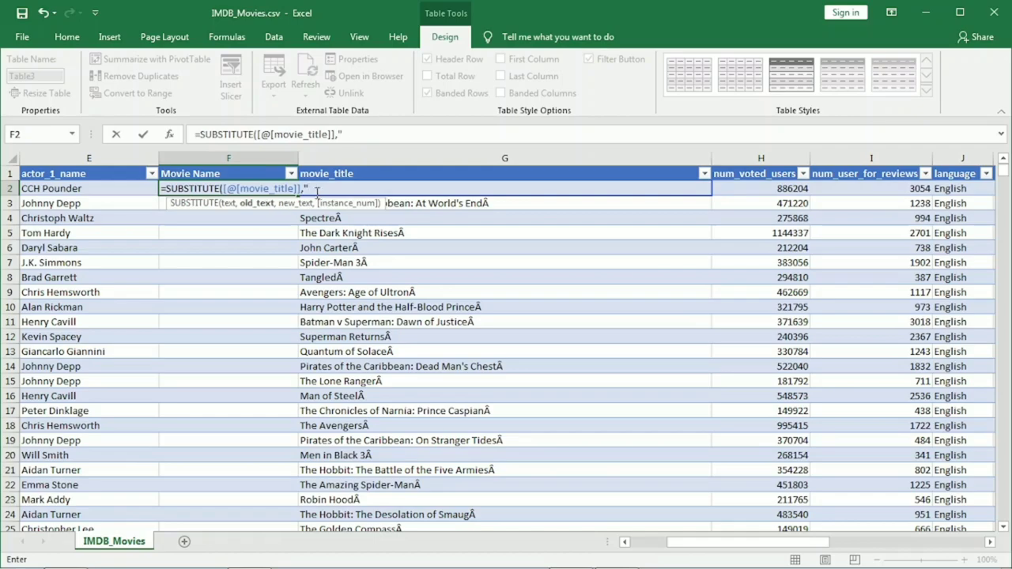
pyautogui.write('Â",')
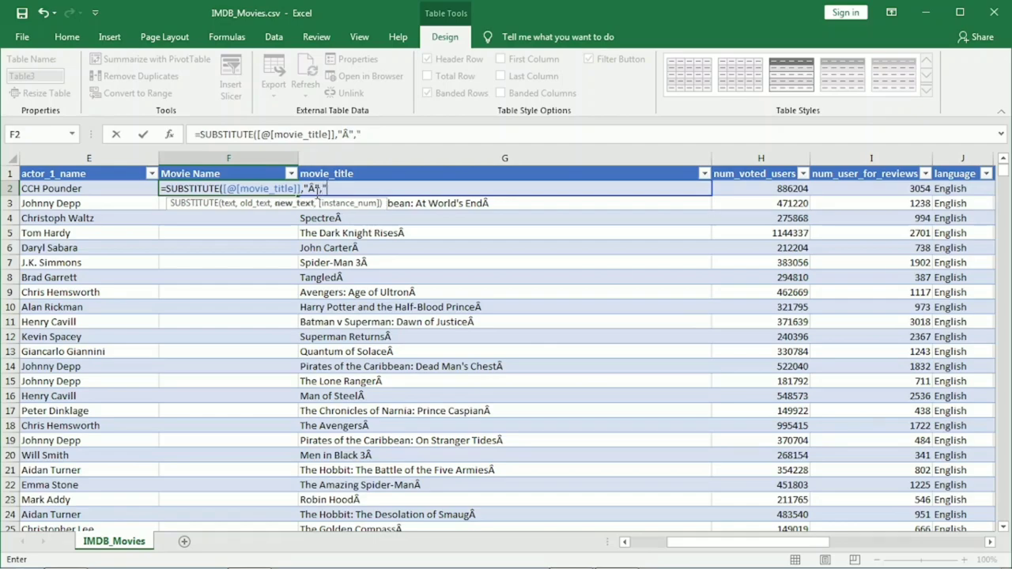
pyautogui.write('"")')
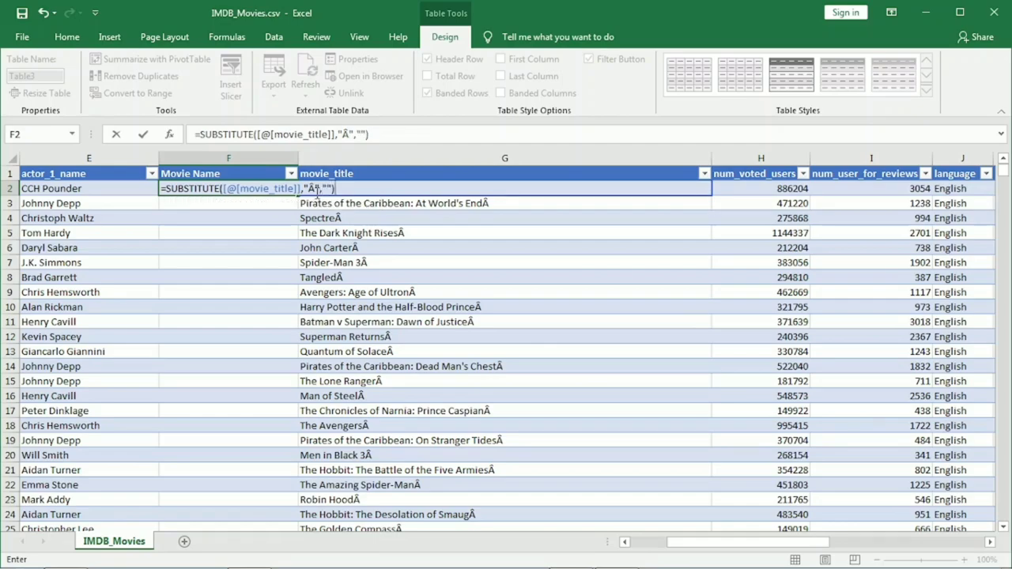
pyautogui.press('Return')
pyautogui.click(225, 216)
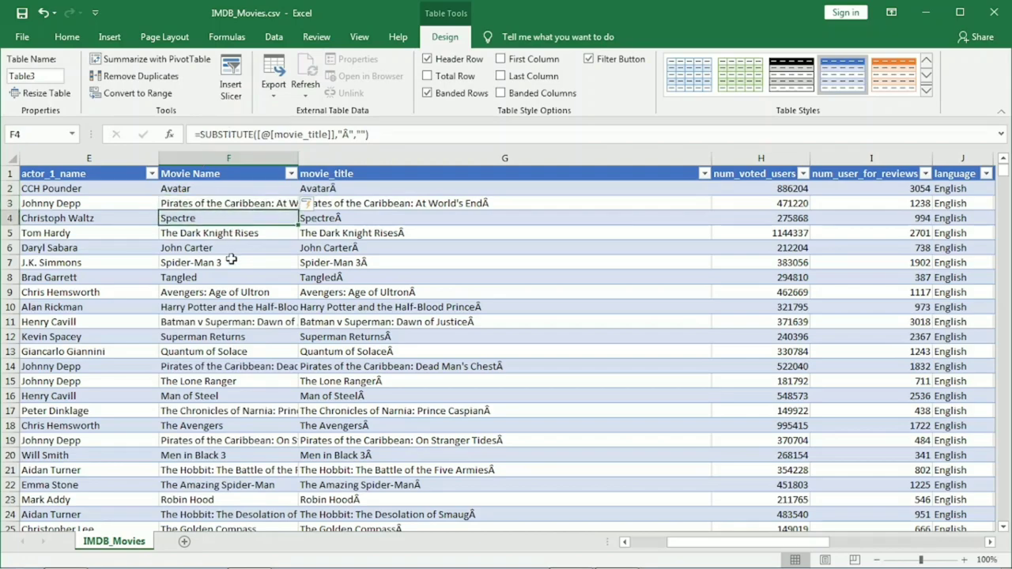
pyautogui.click(208, 192)
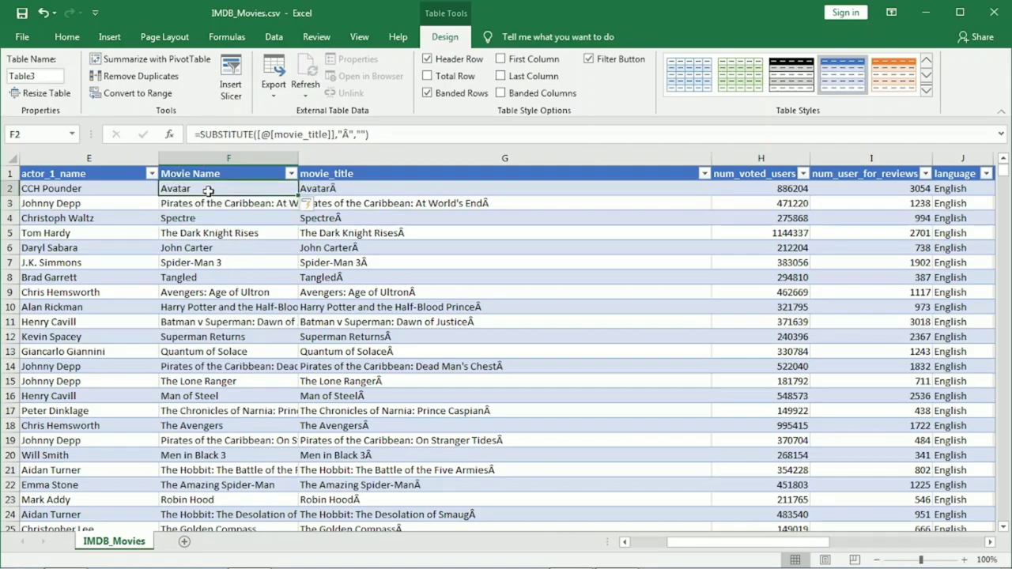
# Read the next slide's instructions for removing duplicate rows in Acrobat Reader, comparing them with the Movie Name column and data tools in Excel
pyautogui.moveTo(410, 557)
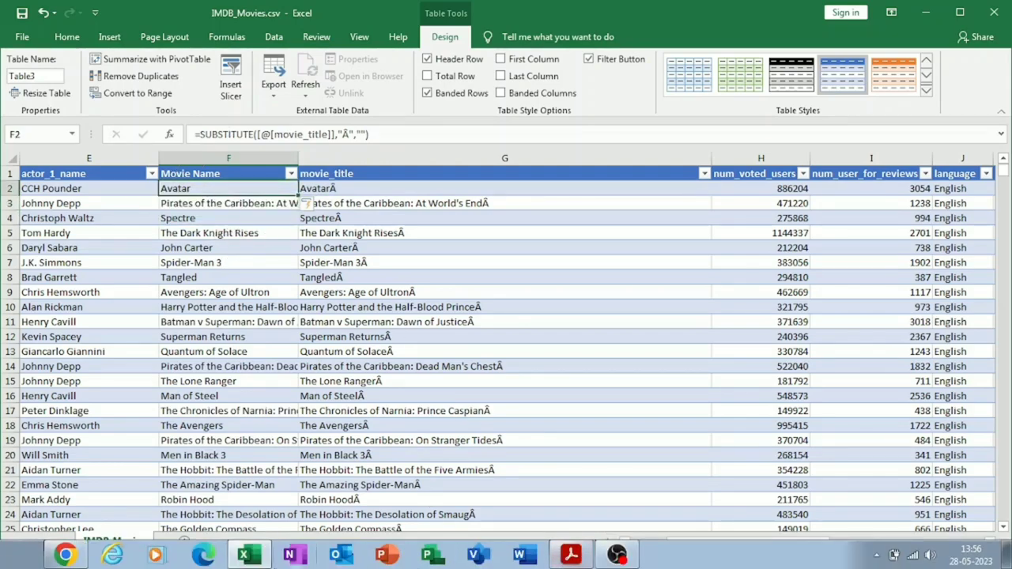
pyautogui.click(572, 555)
pyautogui.scroll(-2, 468, 406)
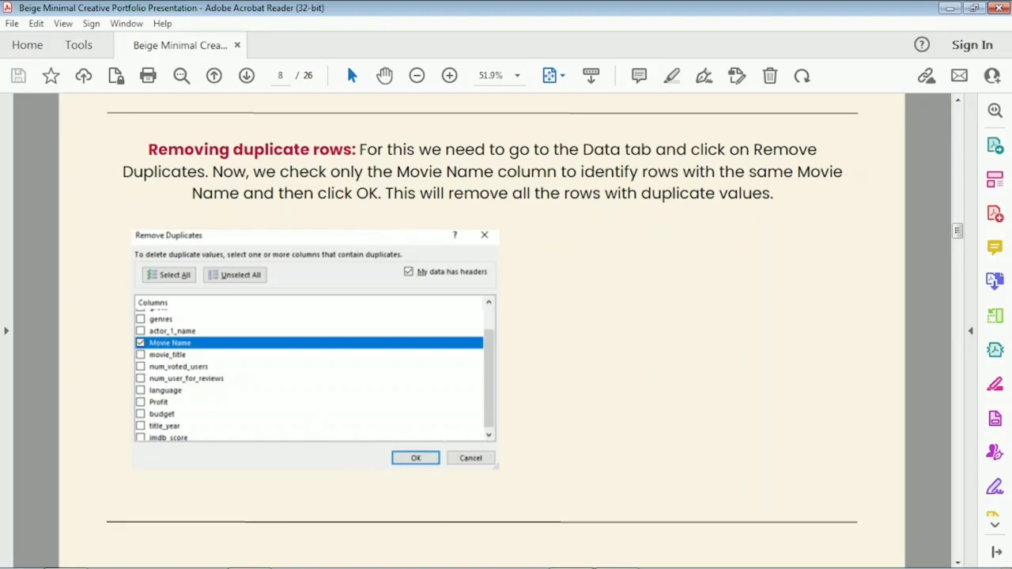
pyautogui.click(247, 557)
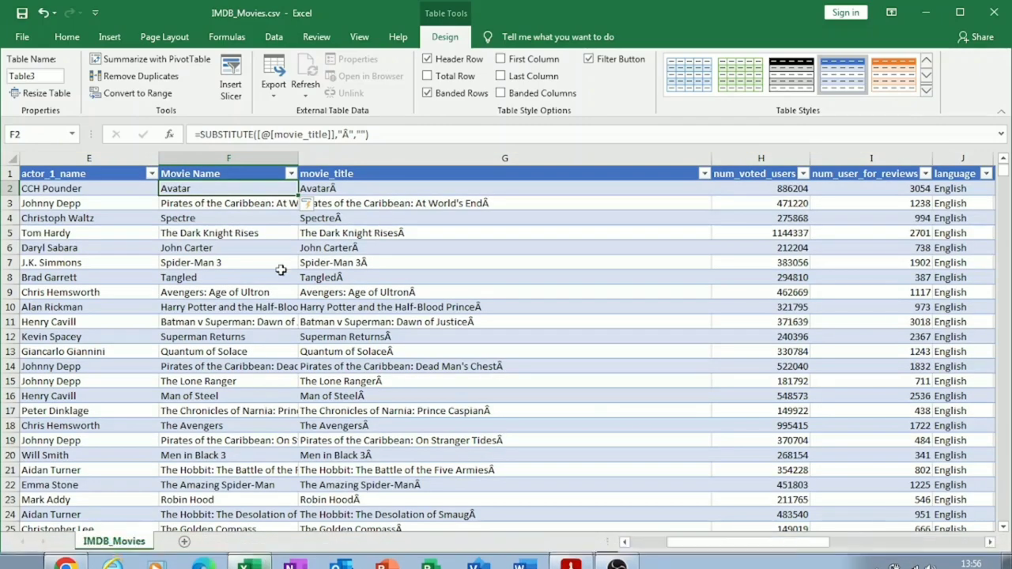
pyautogui.click(273, 37)
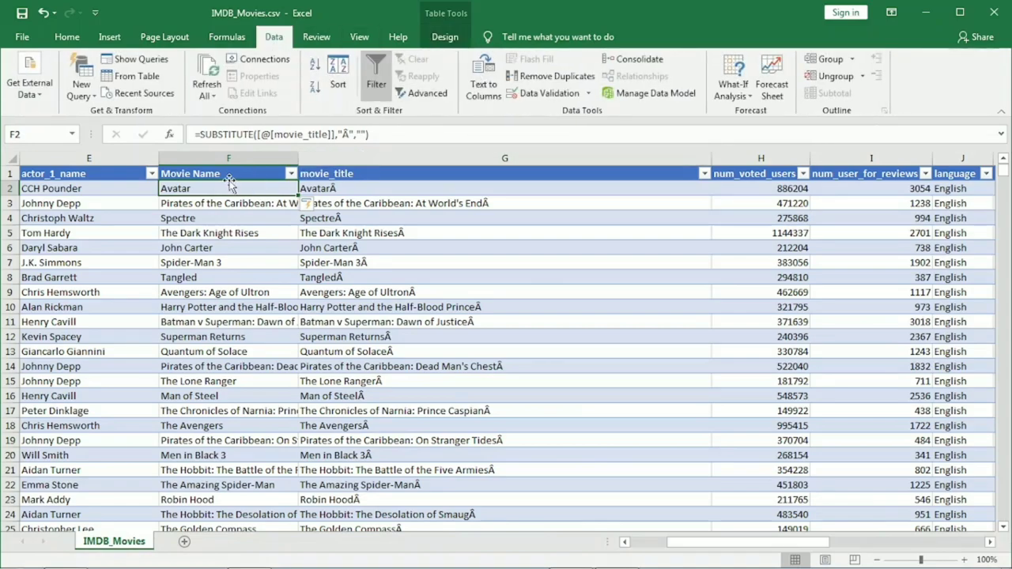
pyautogui.click(262, 275)
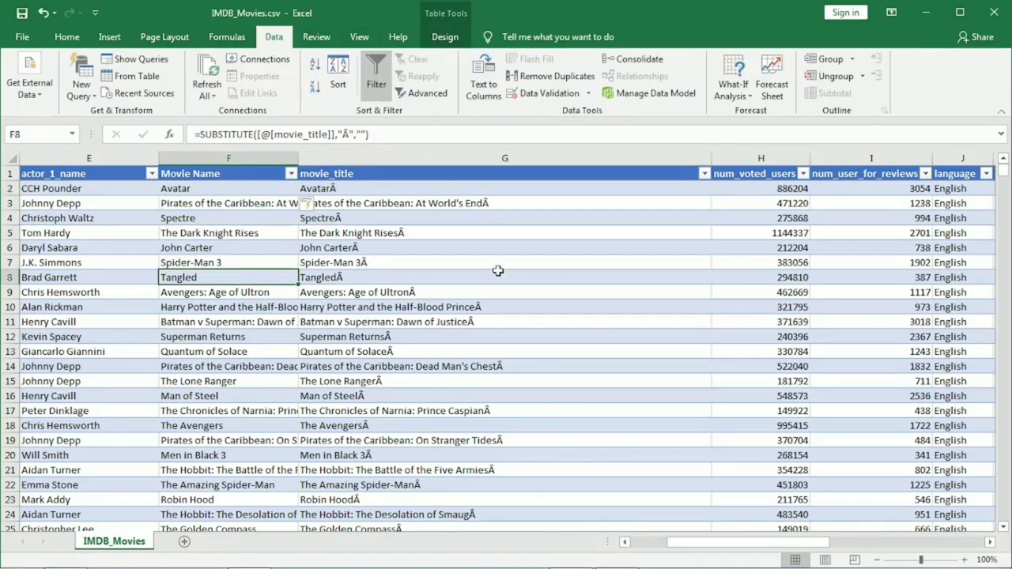
pyautogui.click(563, 557)
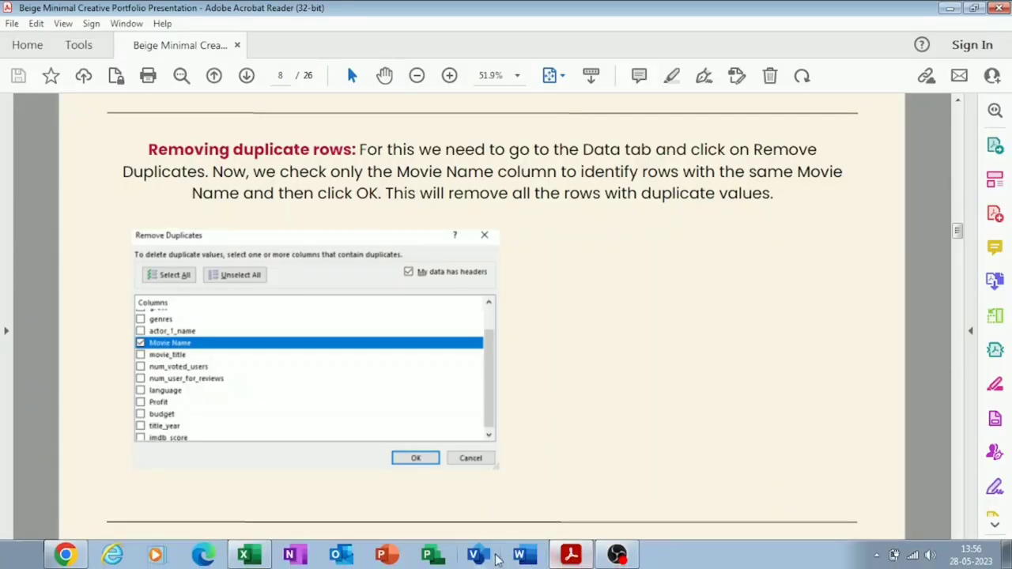
# Switch to Excel and remove duplicate rows from the movies table, comparing only the Movie Name column
pyautogui.click(246, 556)
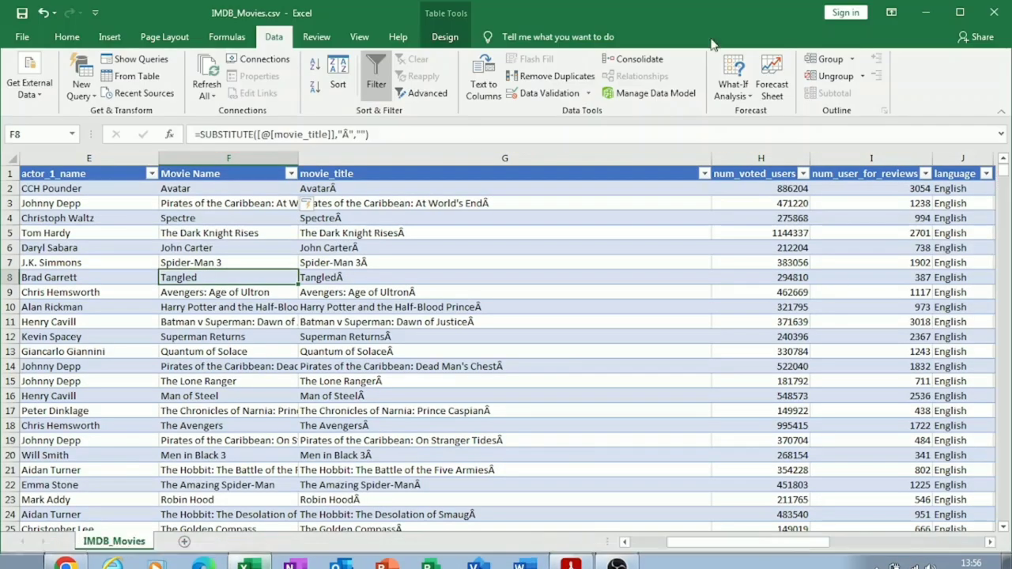
pyautogui.click(558, 79)
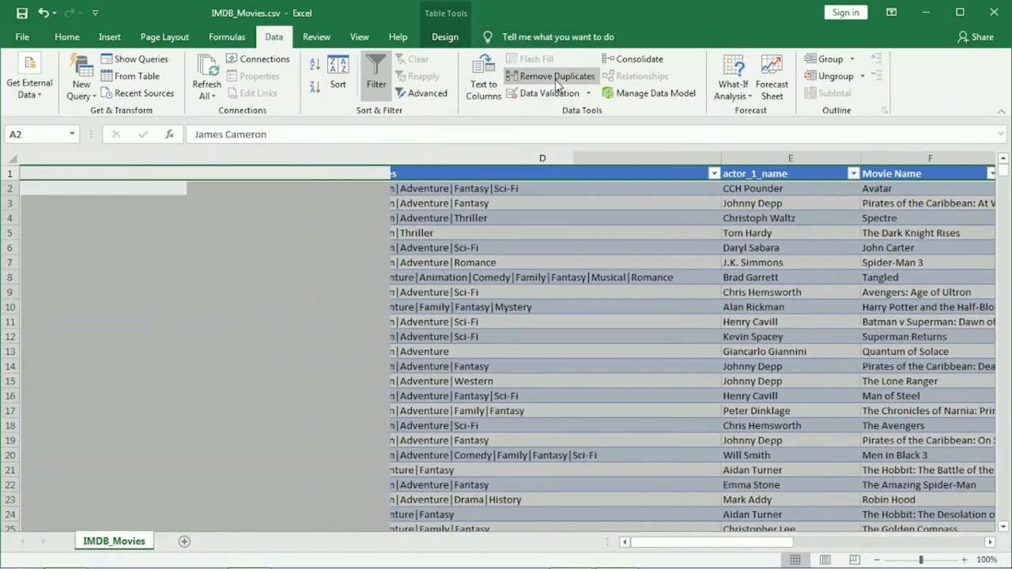
pyautogui.scroll(-2, 587, 310)
pyautogui.scroll(2, 583, 300)
pyautogui.click(611, 263)
pyautogui.scroll(-2, 546, 328)
pyautogui.scroll(1, 546, 328)
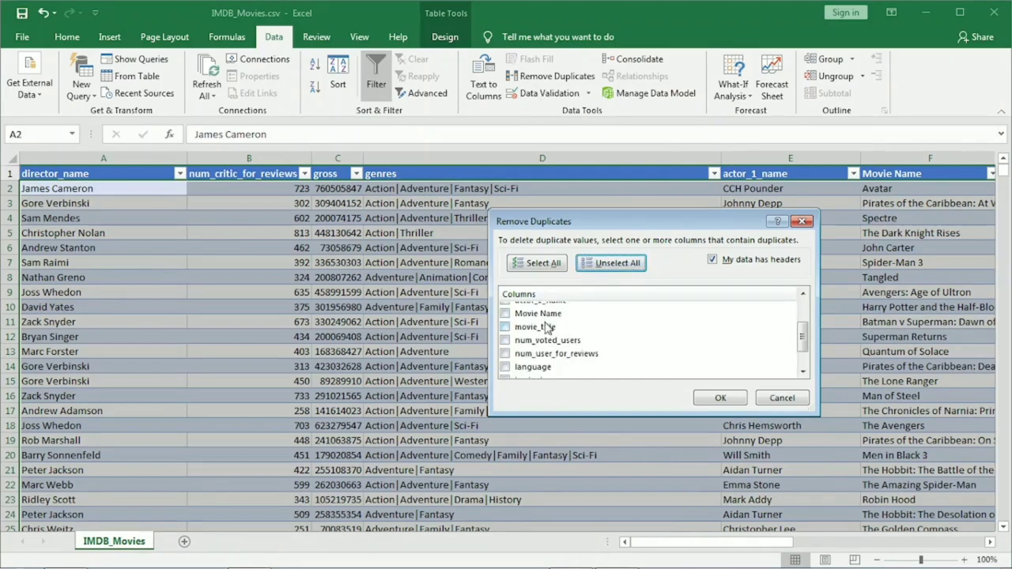
pyautogui.click(506, 314)
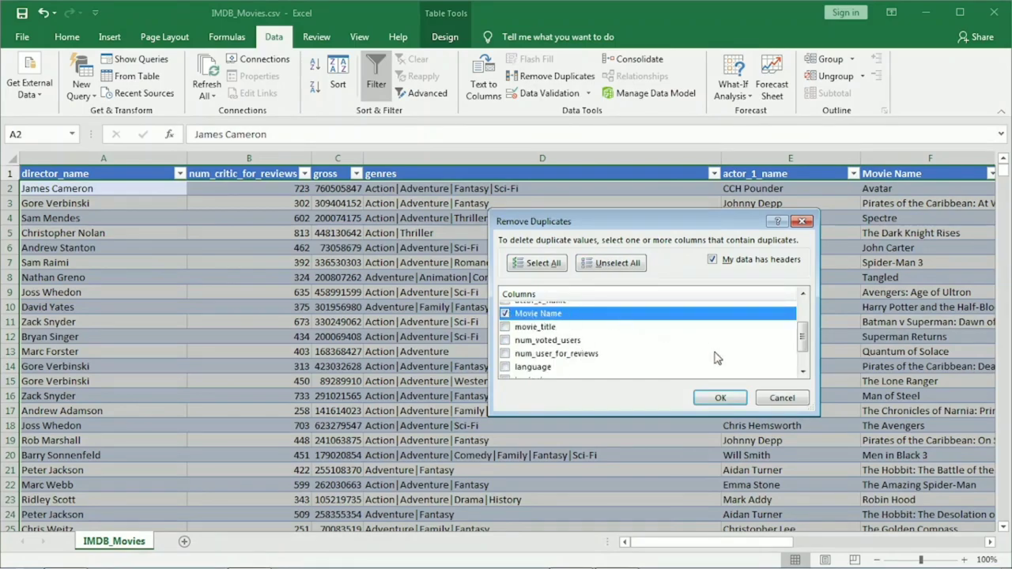
pyautogui.click(720, 398)
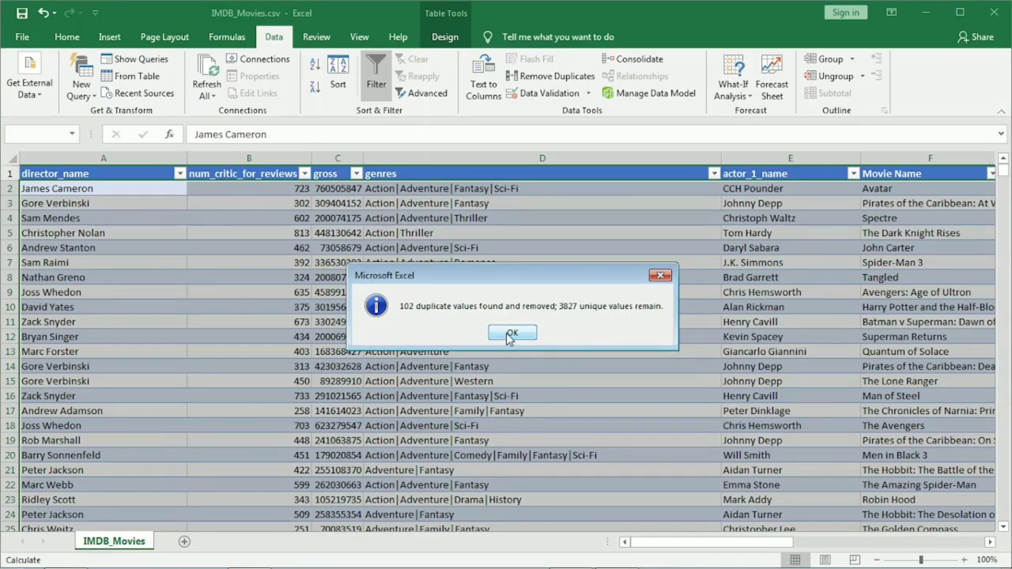
pyautogui.click(510, 334)
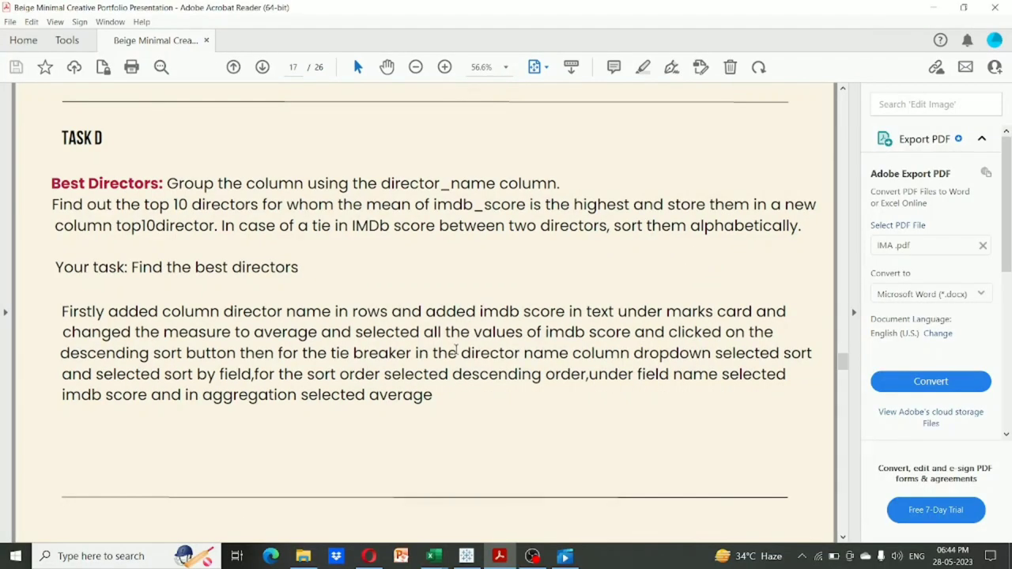
# Switch to Tableau and inspect the aggregation setting of the Imdb Score measure on the Task D sheet
pyautogui.click(467, 556)
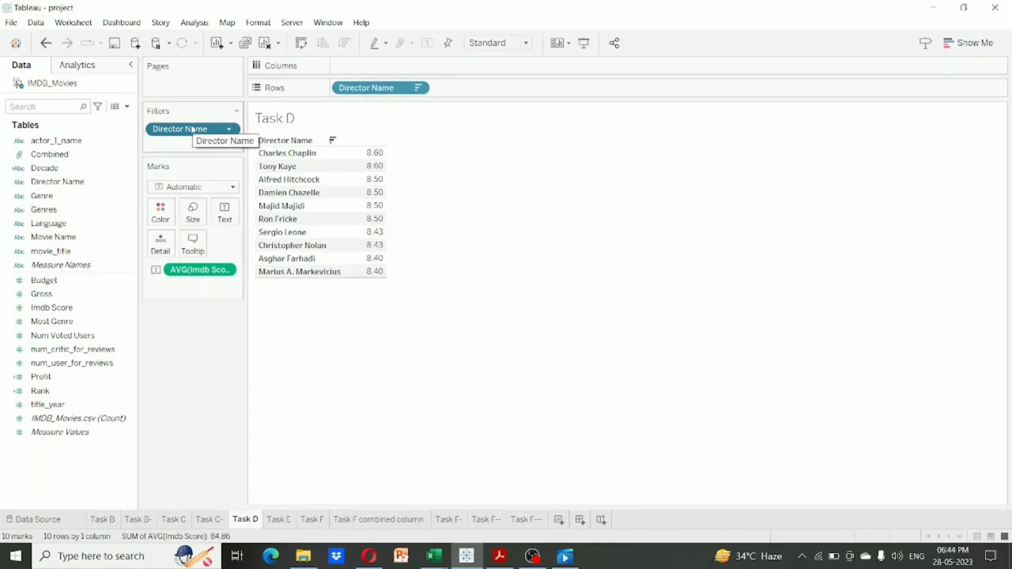
pyautogui.click(229, 270)
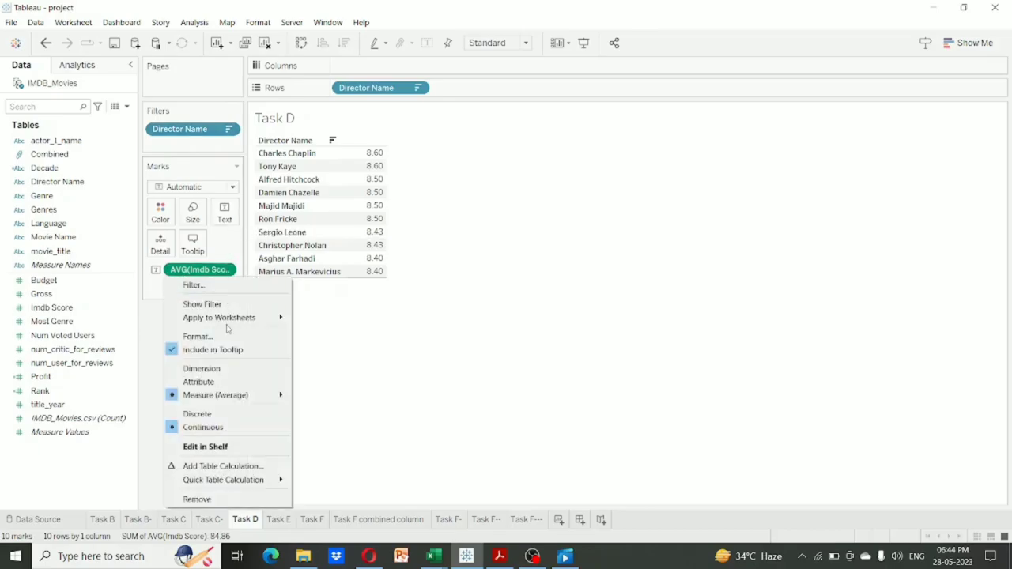
pyautogui.moveTo(237, 395)
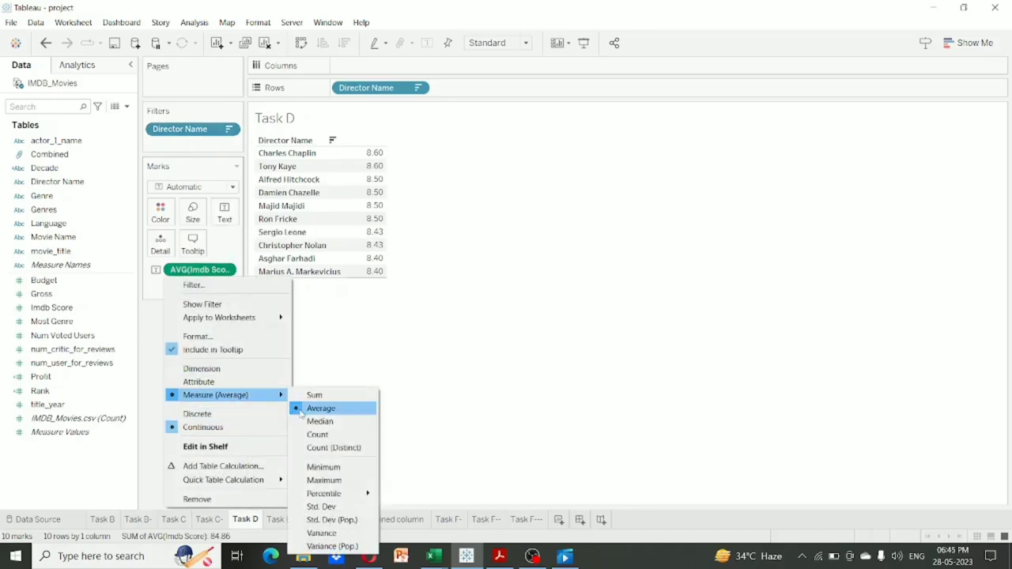
pyautogui.click(367, 364)
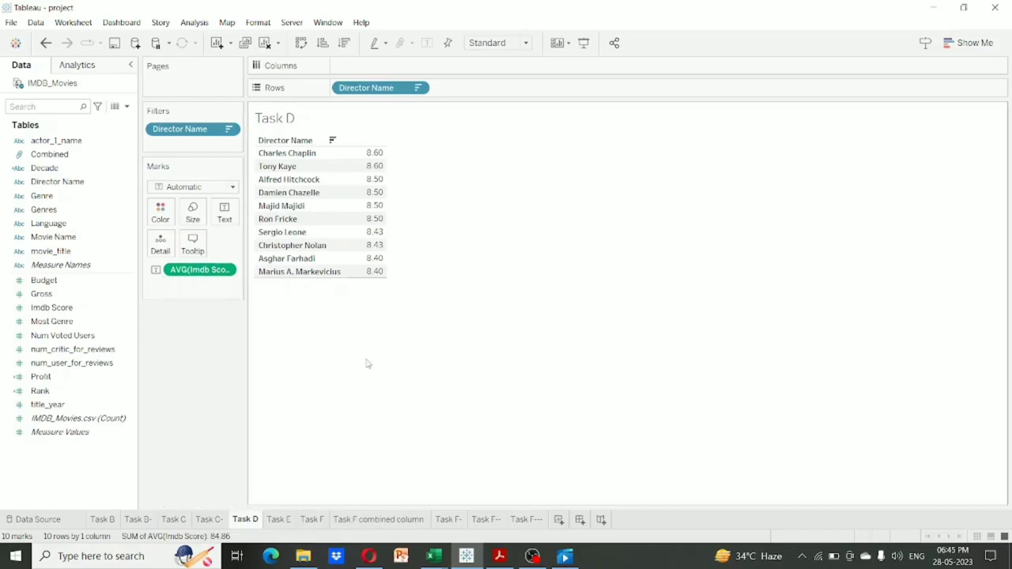
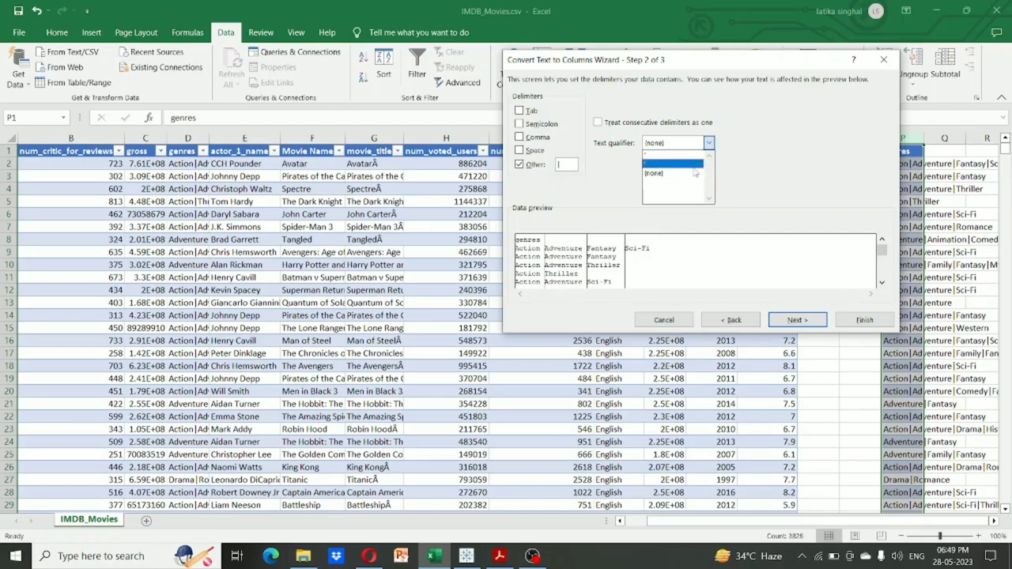
# Finish splitting the copied genres in column P at the | delimiter, using General format and destination $P$1
pyautogui.click(791, 322)
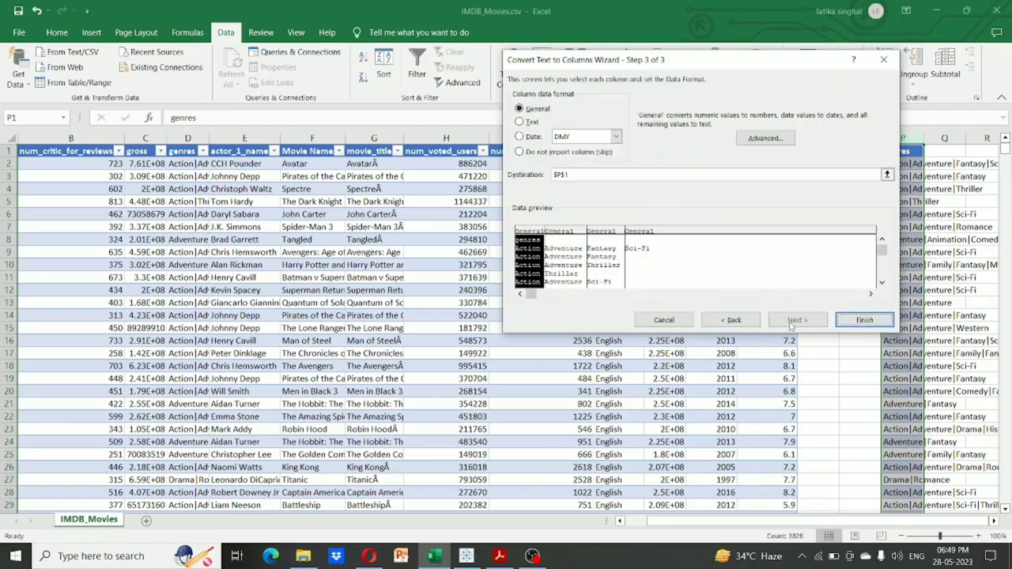
pyautogui.click(861, 320)
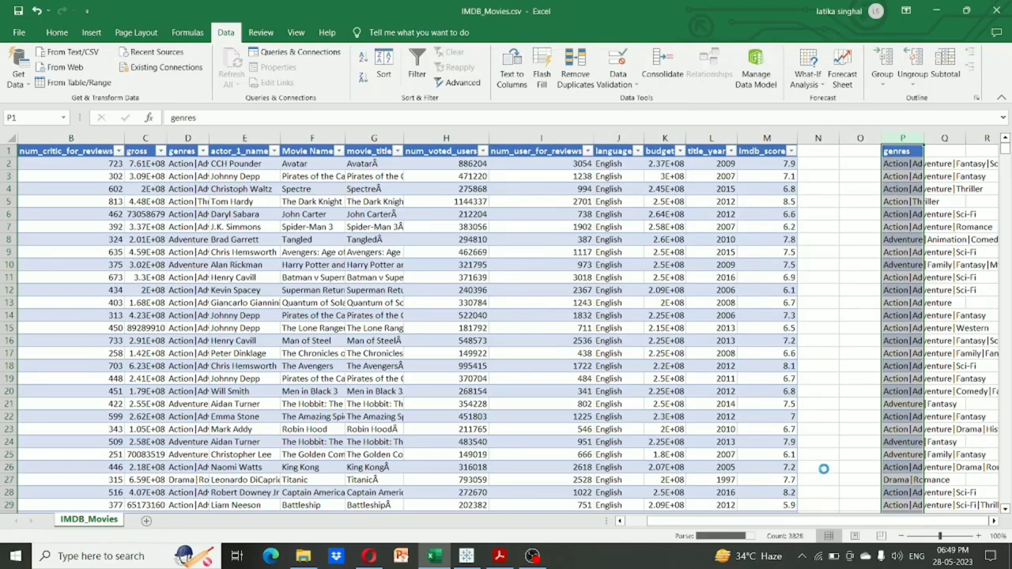
pyautogui.moveTo(841, 521); pyautogui.dragTo(863, 521)
pyautogui.click(875, 199)
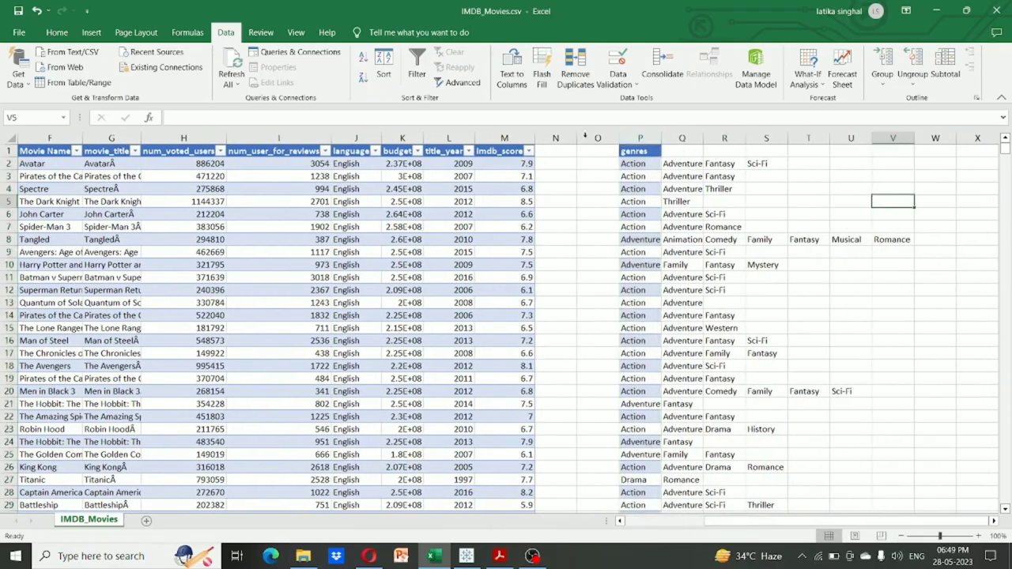
# Add a Genre column header in N1 and list Drama, Comedy and Thriller in N2:N4
pyautogui.click(557, 150)
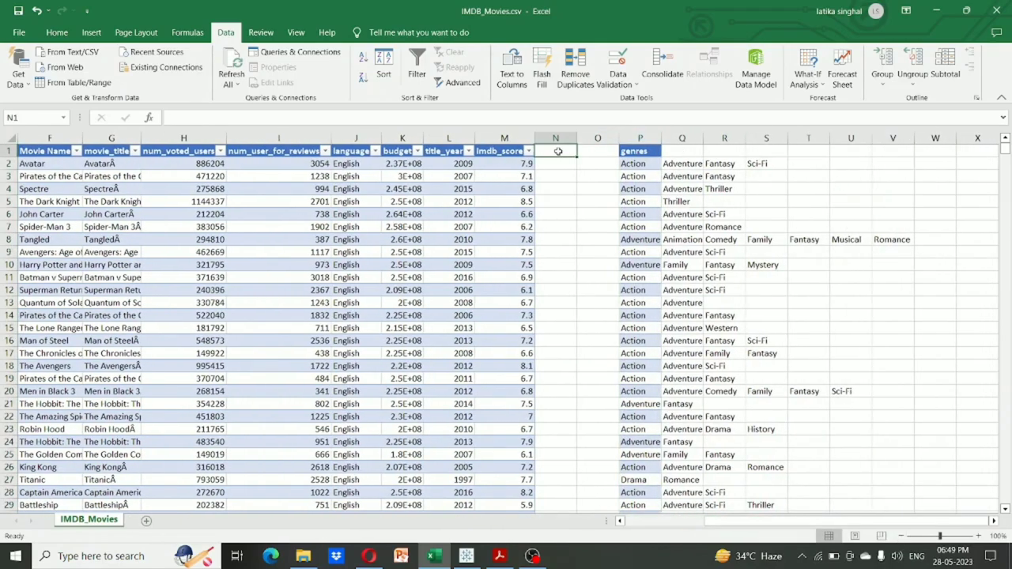
pyautogui.write('Genre')
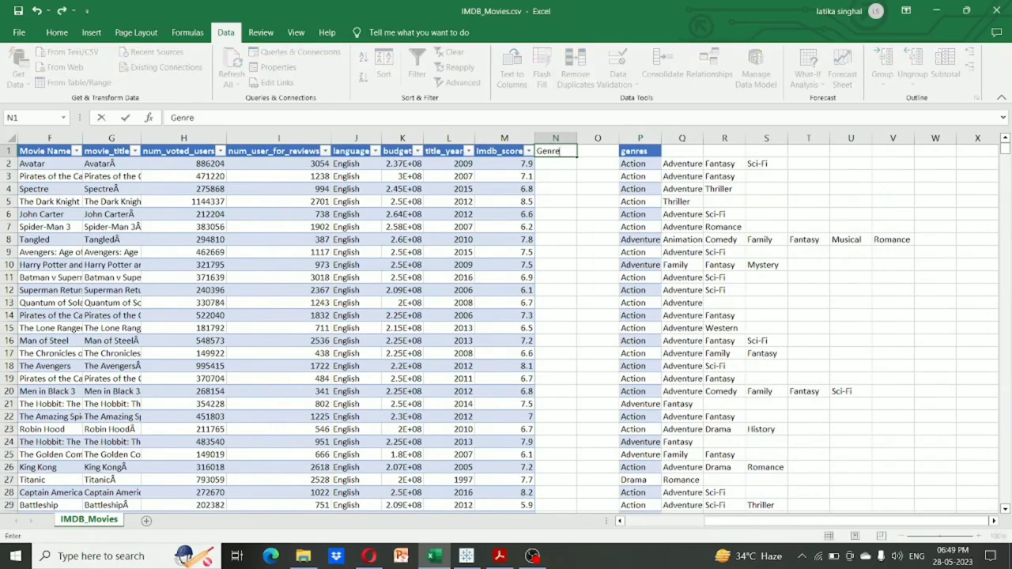
pyautogui.click(551, 162)
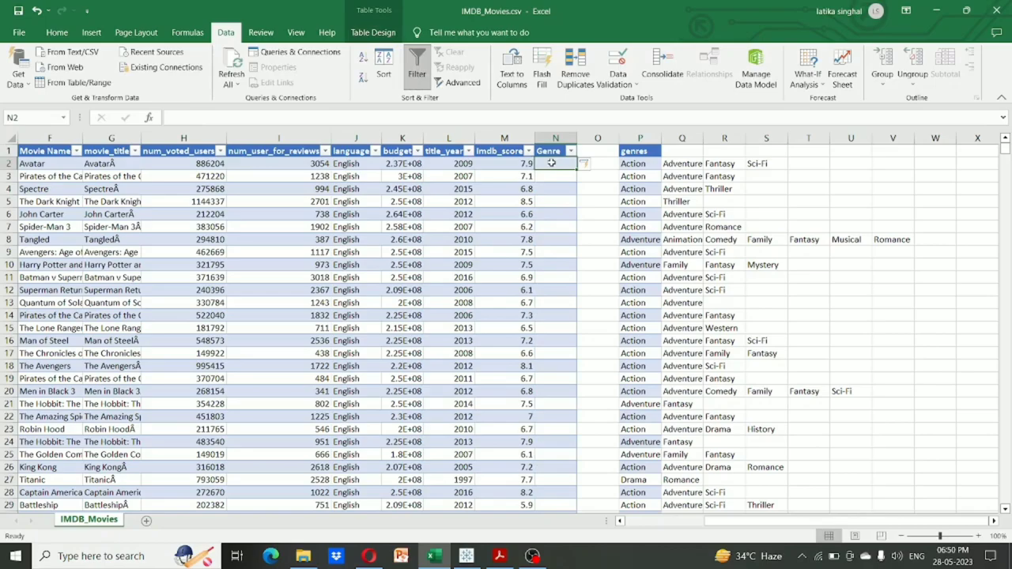
pyautogui.write('Drama')
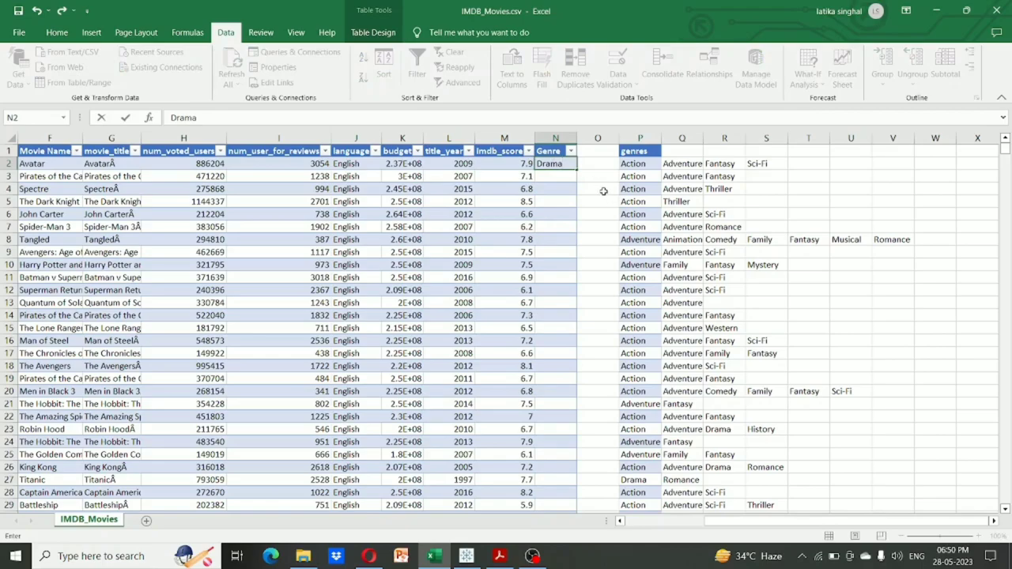
pyautogui.press('Return')
pyautogui.write('C')
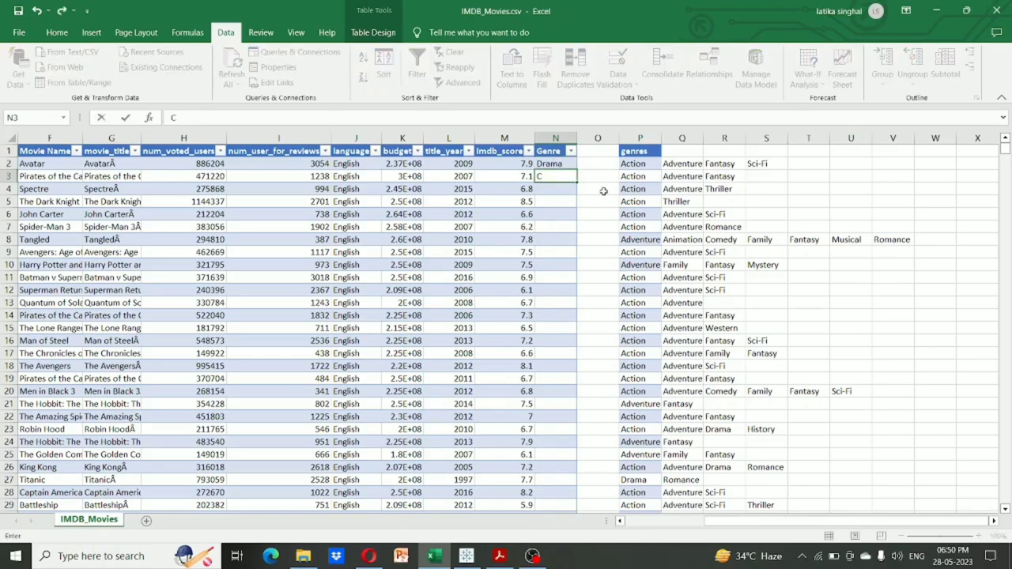
pyautogui.write('omedy')
pyautogui.press('Return')
pyautogui.write('T')
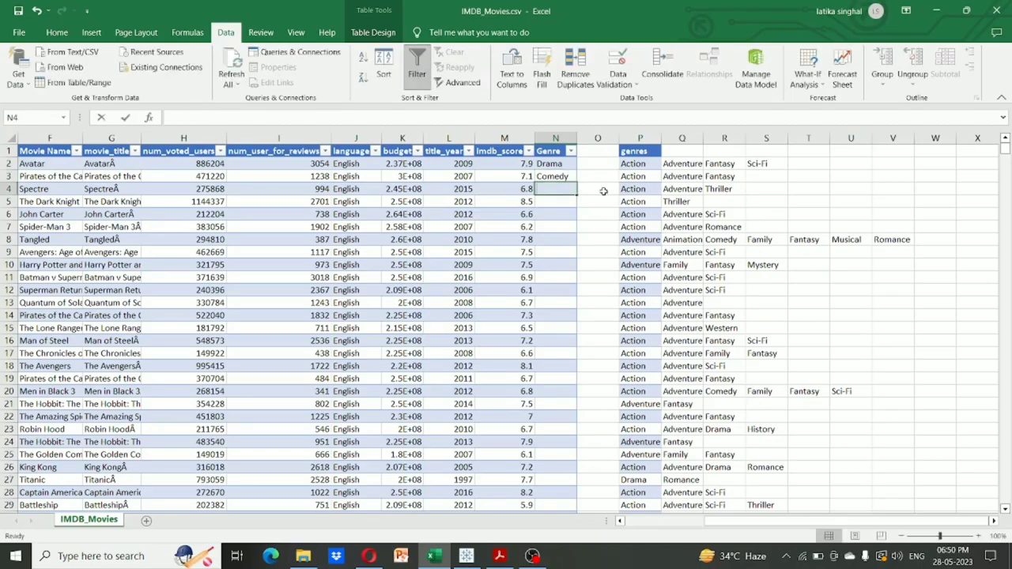
pyautogui.write('hrillee')
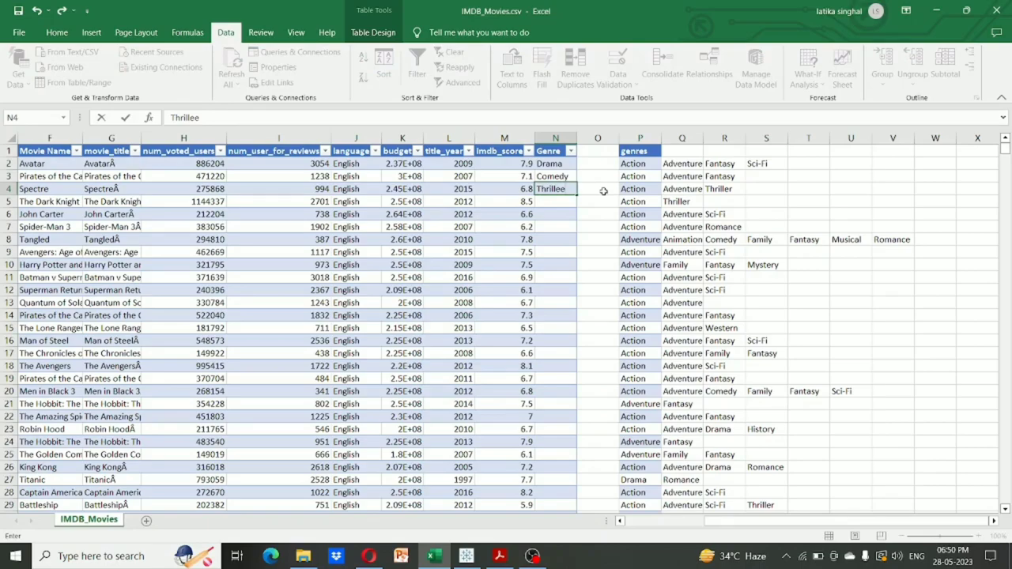
pyautogui.press('BackSpace')
pyautogui.write('r')
pyautogui.press('Return')
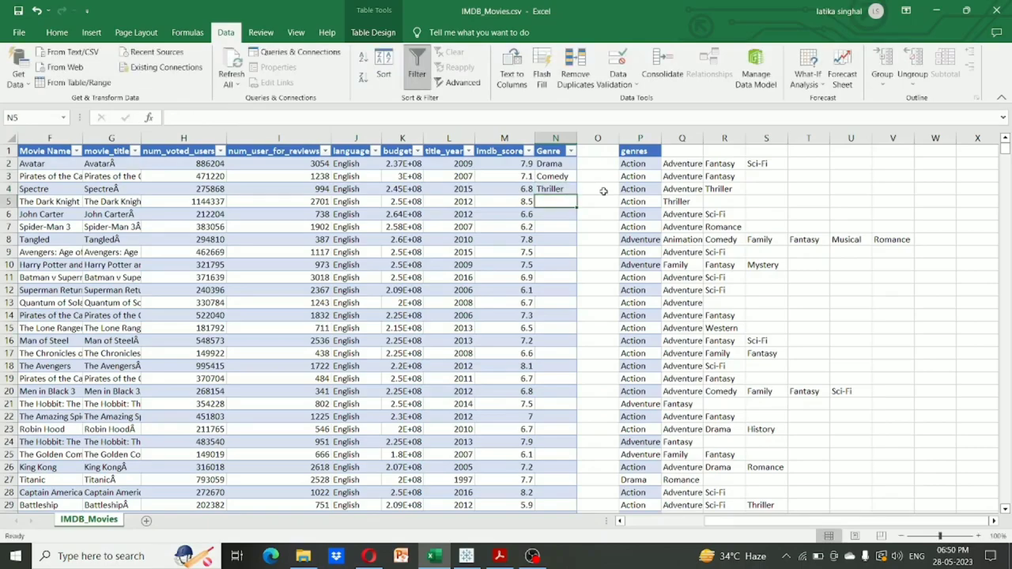
# Continue the Genre list with Action, Romance and Adventure in N5:N7
pyautogui.write('A')
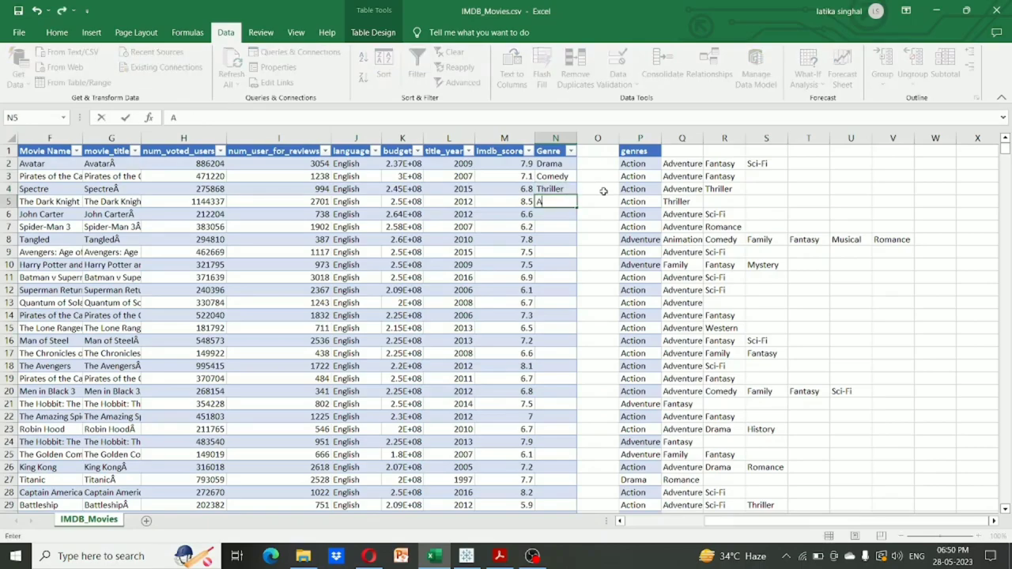
pyautogui.write('ction')
pyautogui.press('Return')
pyautogui.write('R')
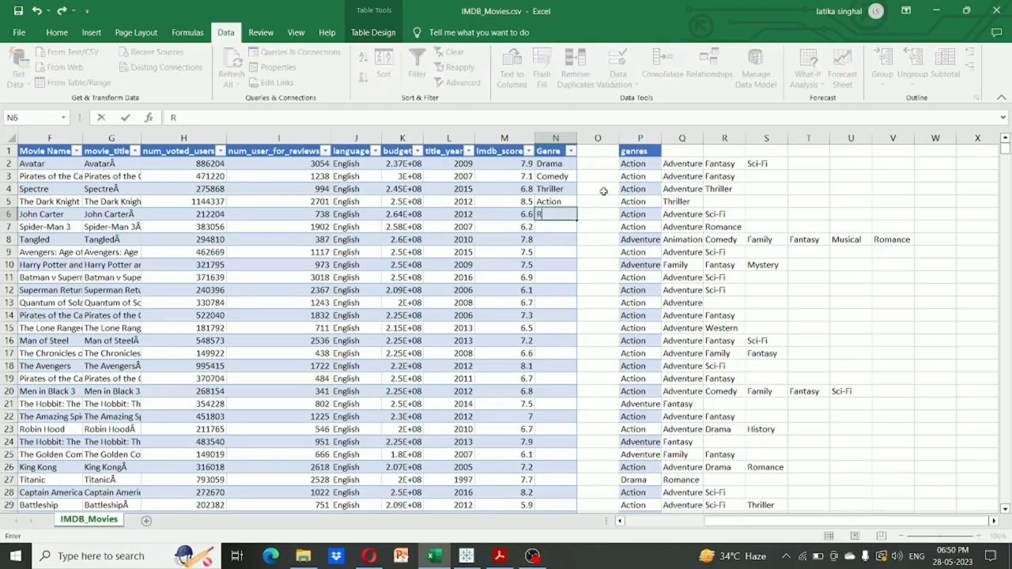
pyautogui.write('omance')
pyautogui.press('Return')
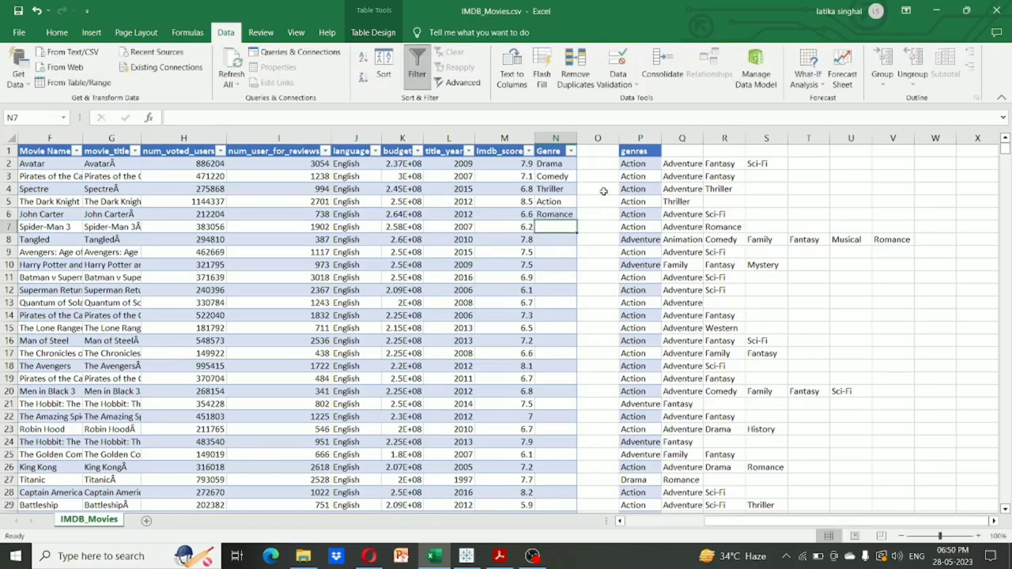
pyautogui.write('Action')
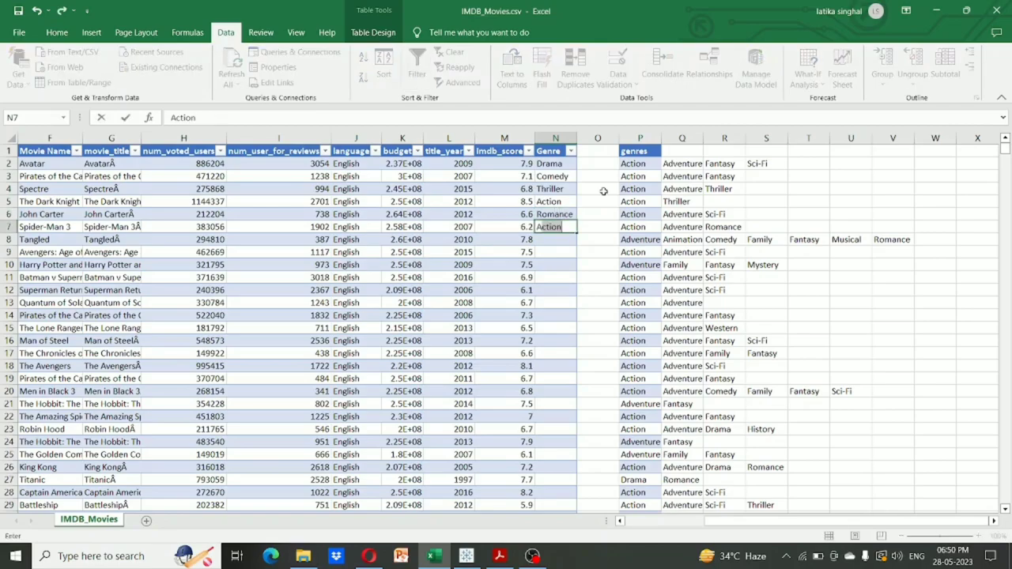
pyautogui.write('dventure')
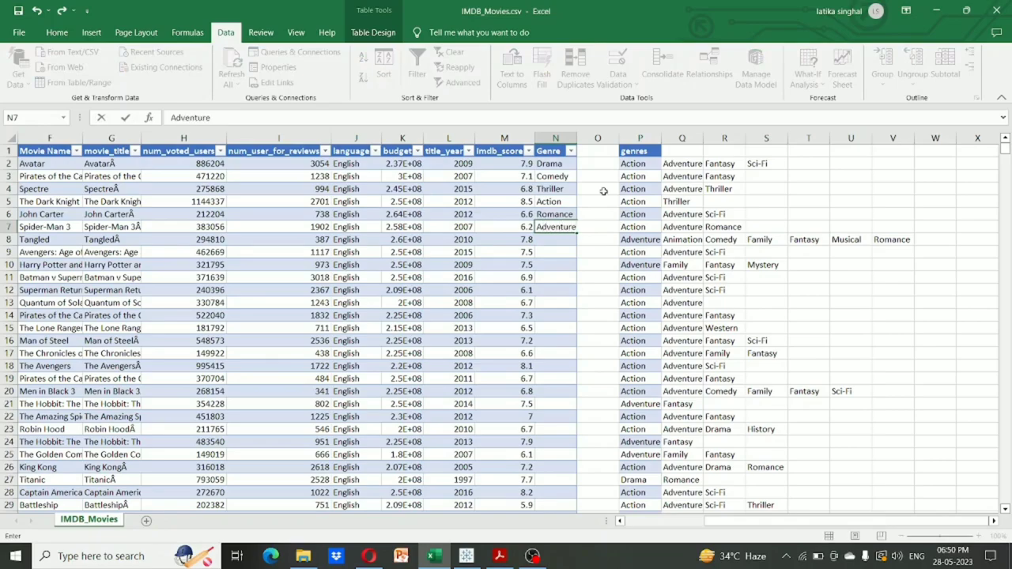
pyautogui.press('Return')
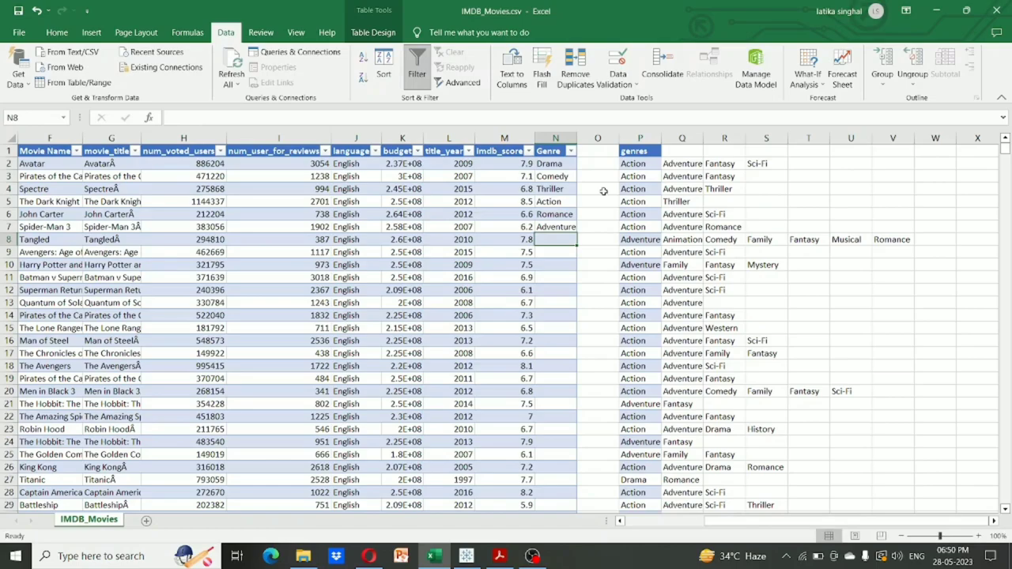
# Extend the Genre list with Crime, Fantasy, Sci-Fi and Family in N8:N11
pyautogui.write('Crime')
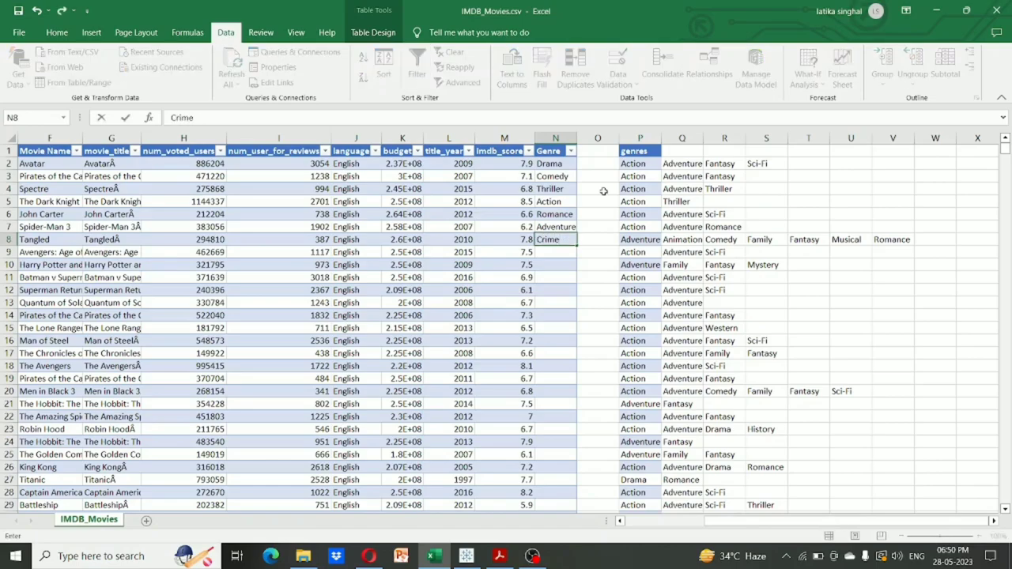
pyautogui.press('Return')
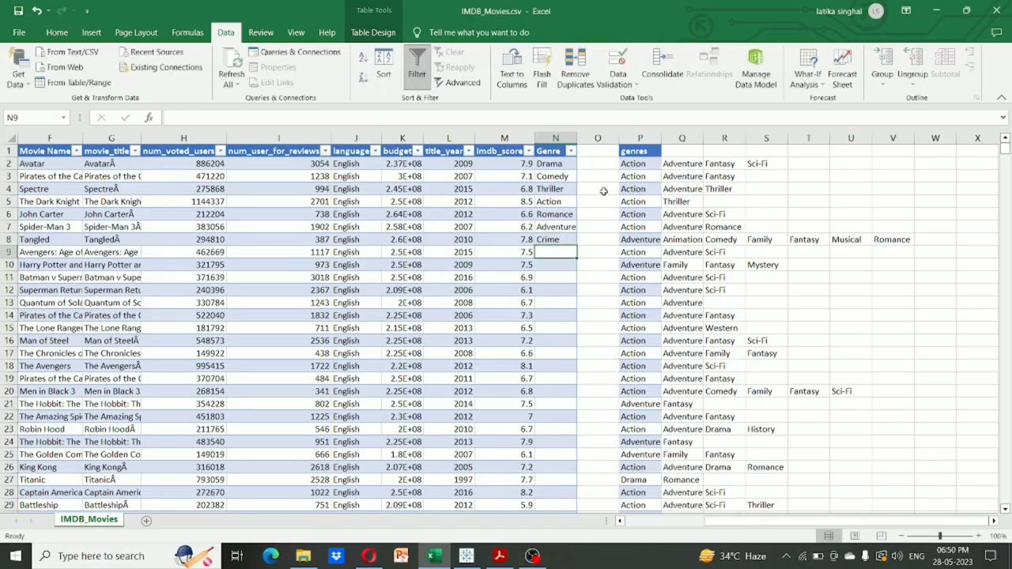
pyautogui.write('Fantasy')
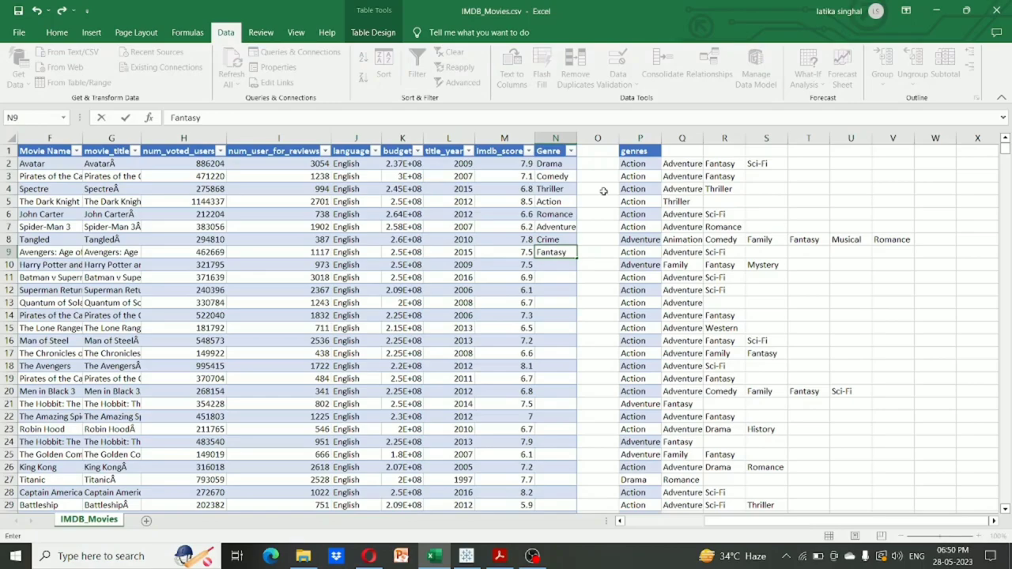
pyautogui.press('Return')
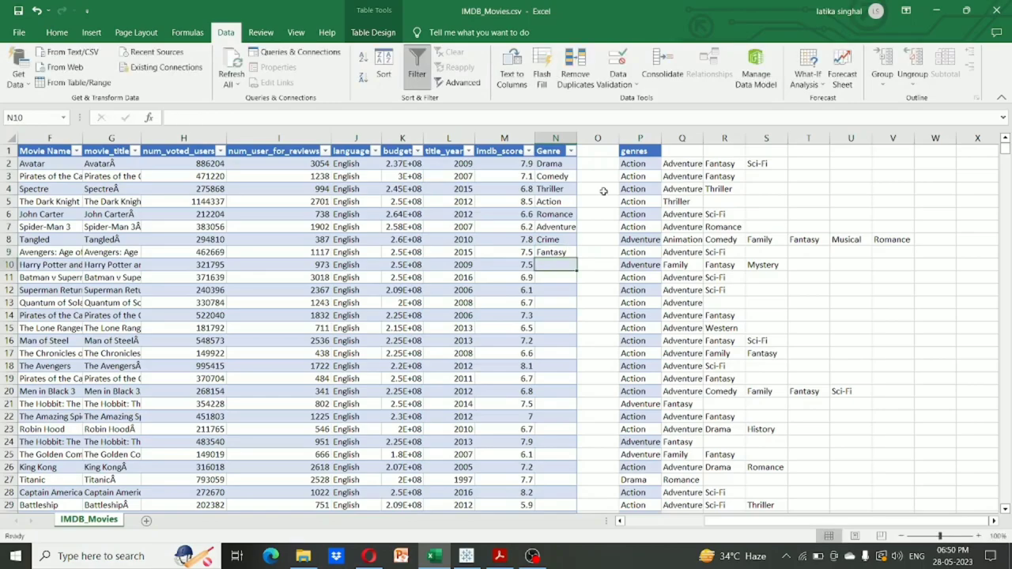
pyautogui.write('Sci-')
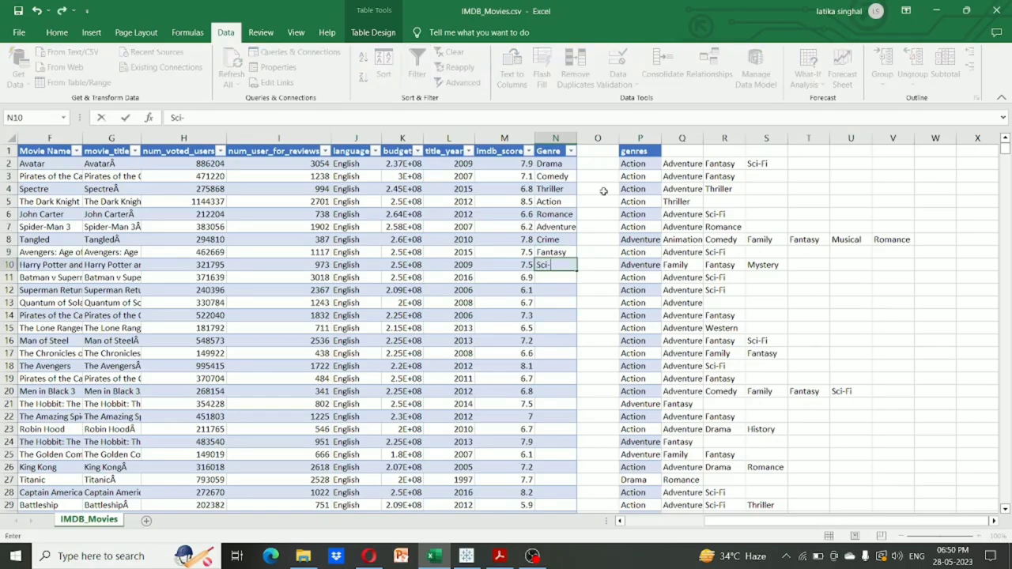
pyautogui.write('Fi')
pyautogui.press('Return')
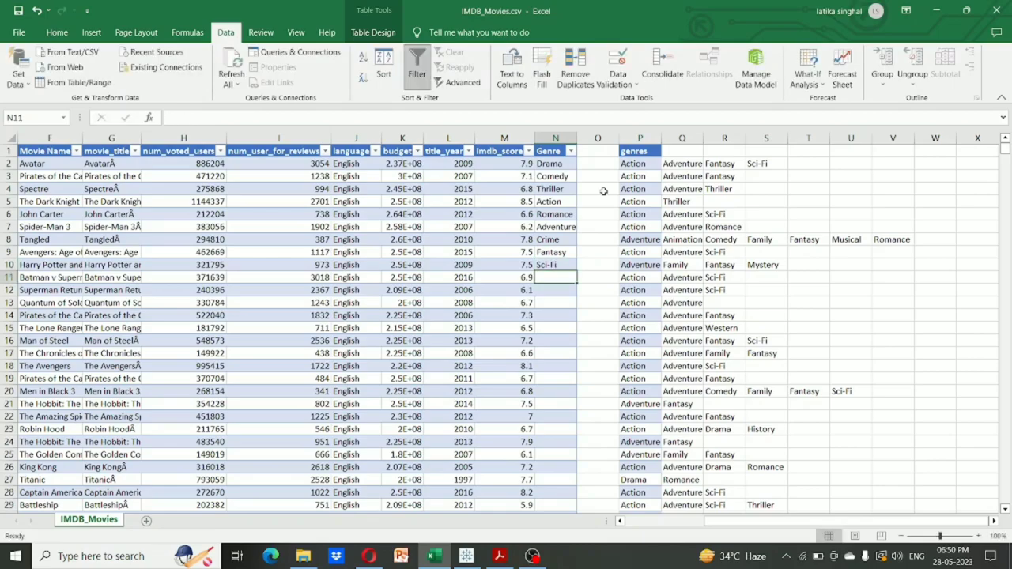
pyautogui.write('Family')
pyautogui.press('Return')
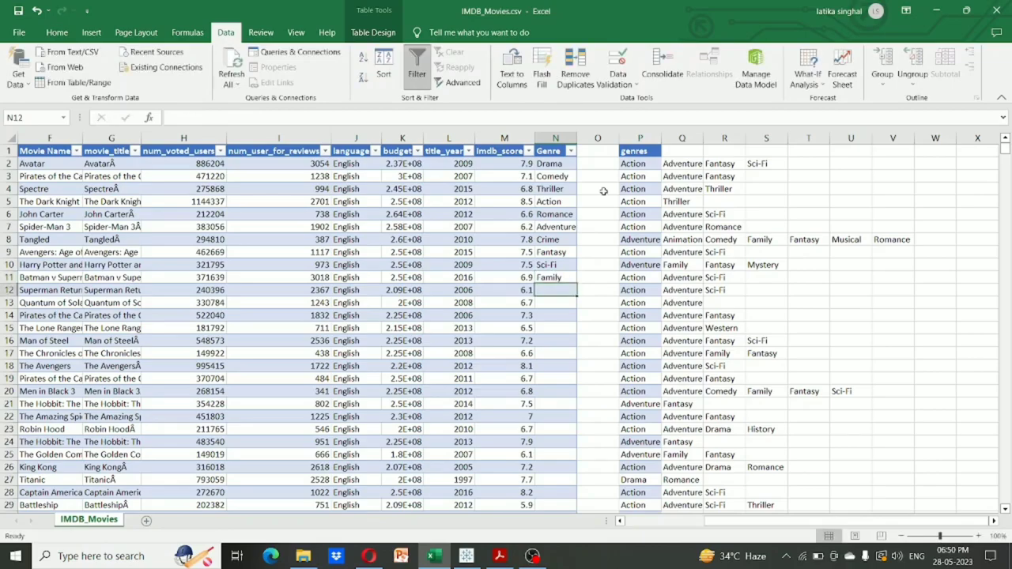
# Add Horror, Mystery and Biography to the Genre list in N12:N14
pyautogui.write('Horror')
pyautogui.press('Return')
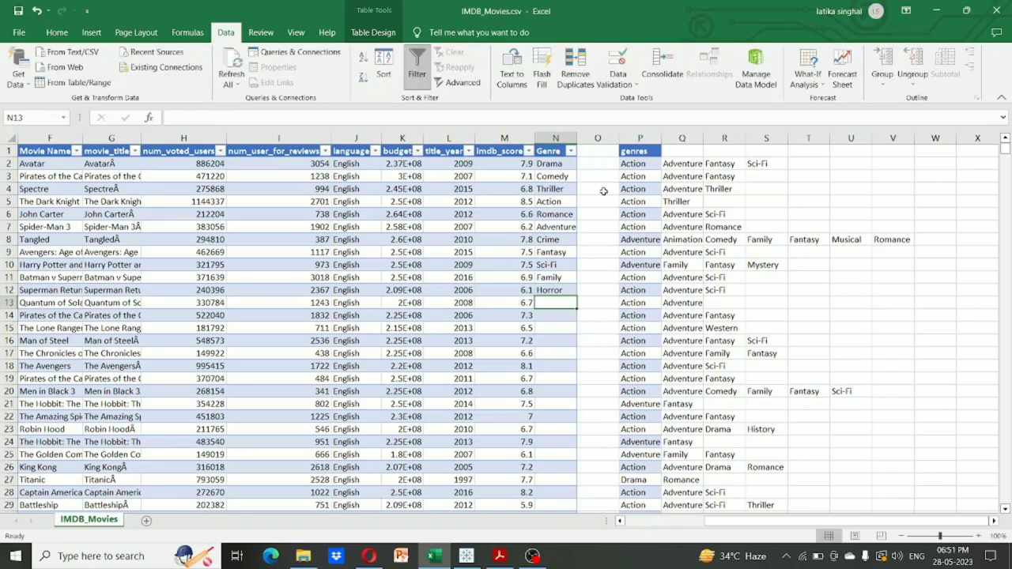
pyautogui.write('Mystery')
pyautogui.press('Return')
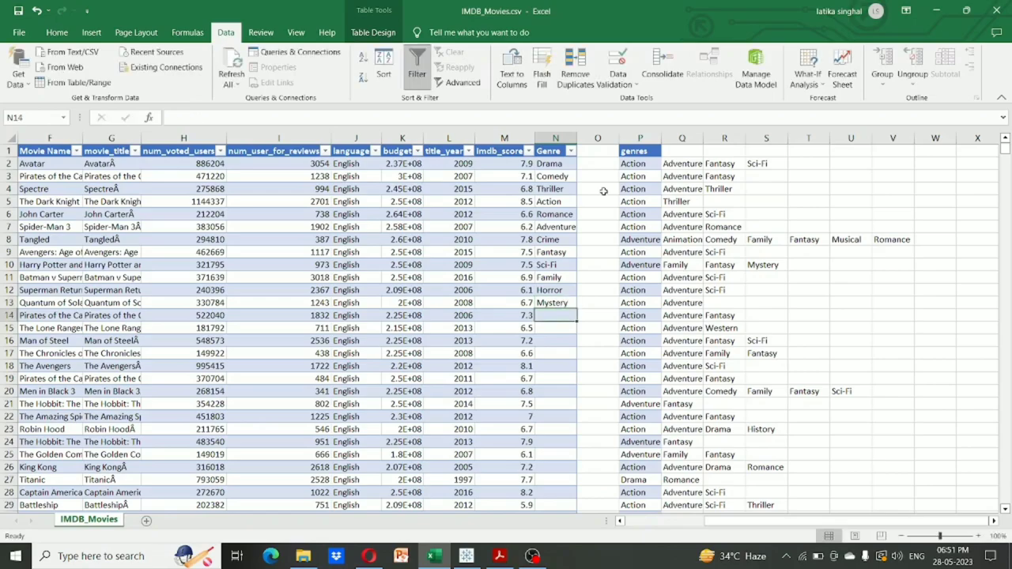
pyautogui.write('Biog')
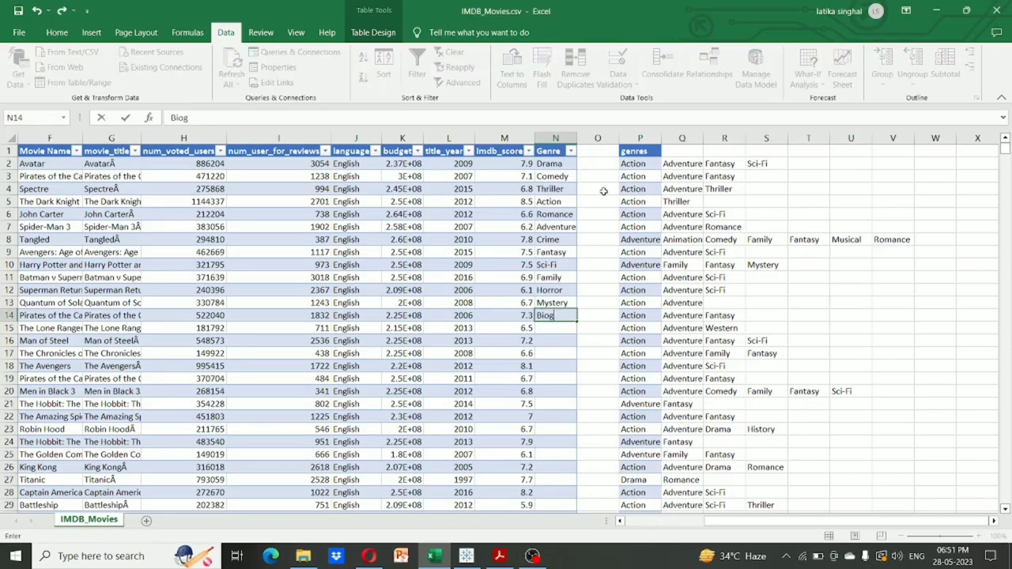
pyautogui.write('raphy')
pyautogui.press('Return')
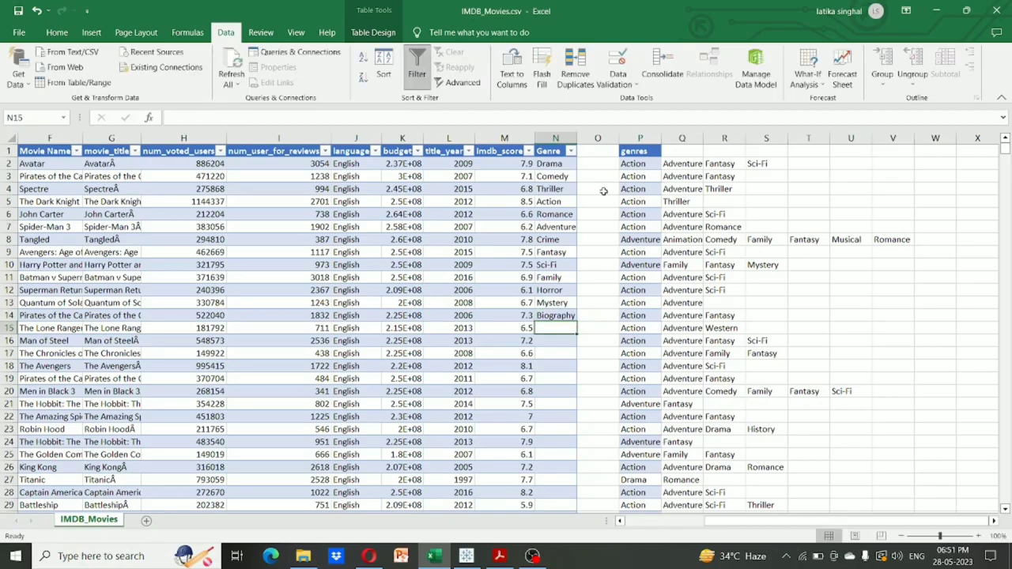
# Continue the Genre list with Animation in N15 and Musical in N16
pyautogui.write('ANIM')
pyautogui.press('BackSpace')
pyautogui.press('BackSpace')
pyautogui.press('BackSpace')
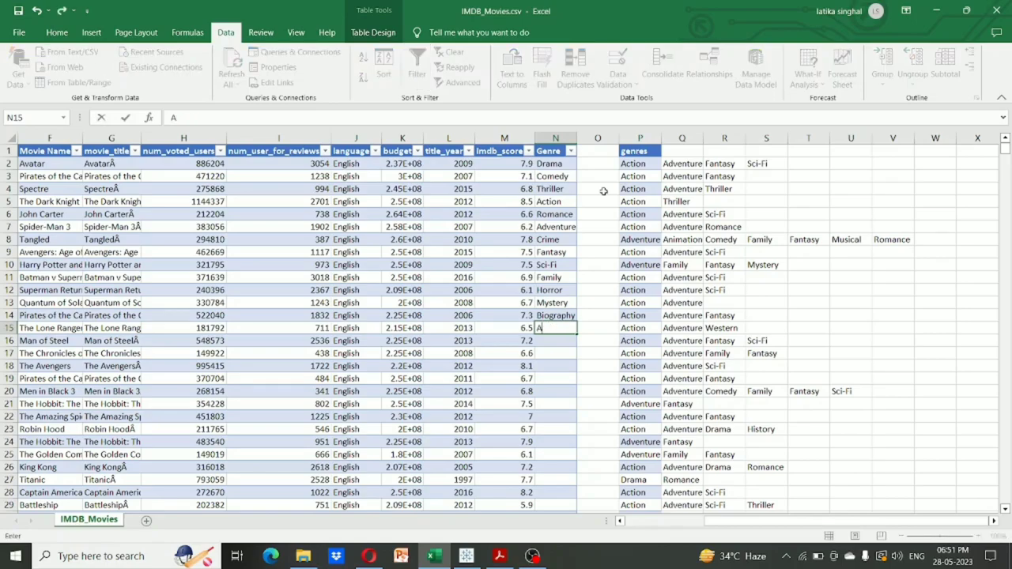
pyautogui.write('nimA')
pyautogui.press('BackSpace')
pyautogui.write('ation')
pyautogui.press('Return')
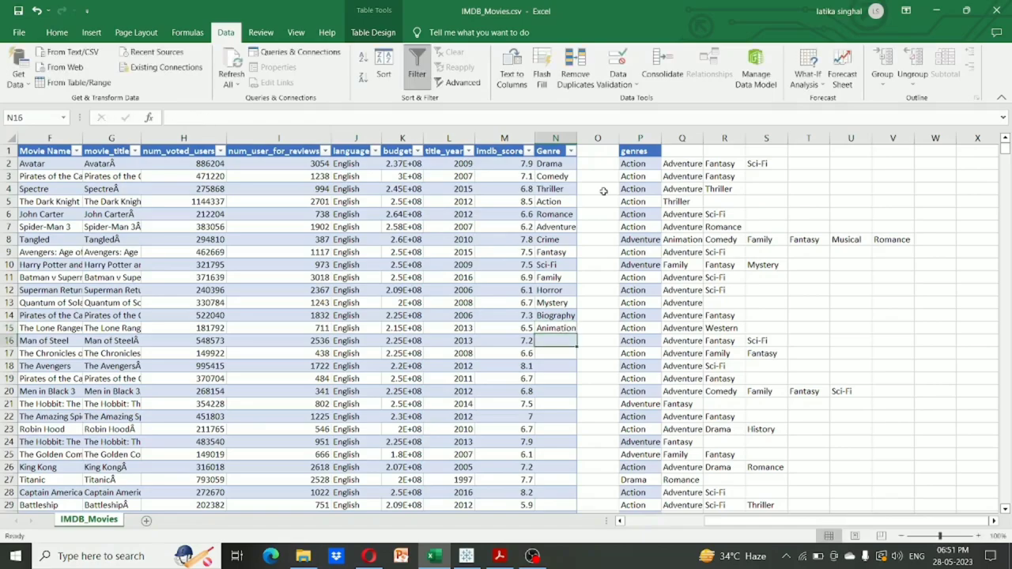
pyautogui.write('M')
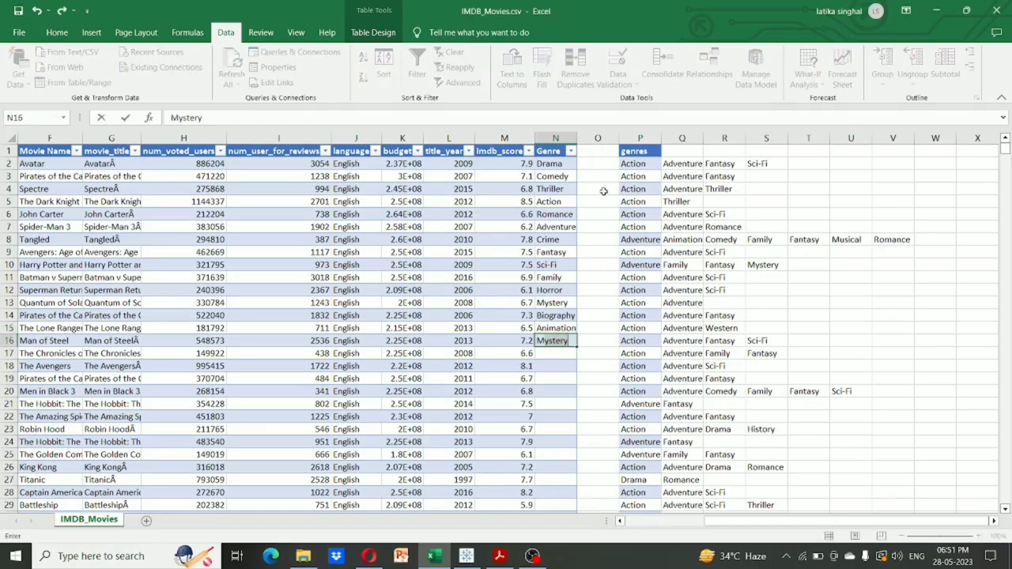
pyautogui.write('usical')
pyautogui.press('Return')
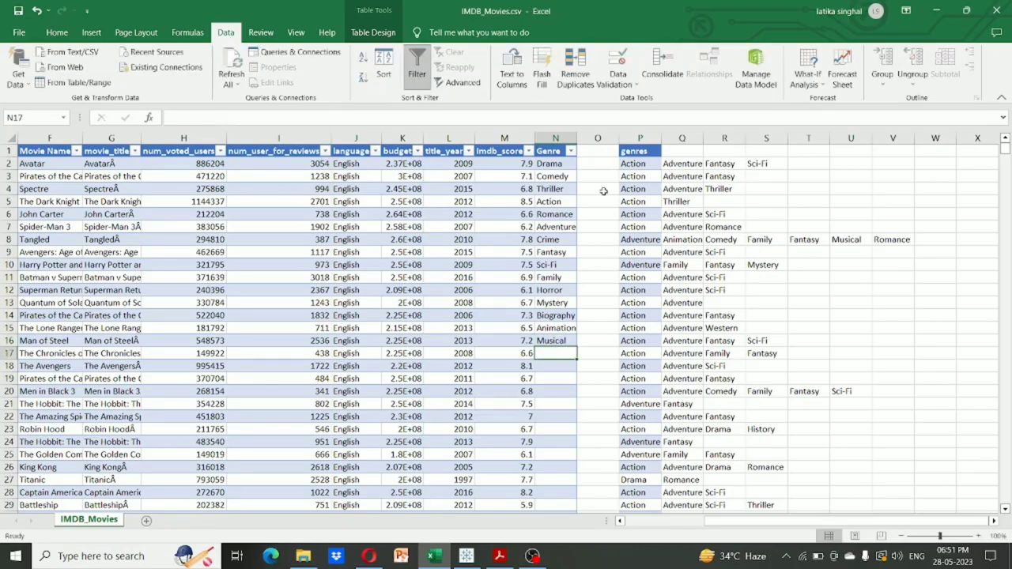
# Complete the Genre list with Western in N17 and Documentary in N18
pyautogui.write('Wes')
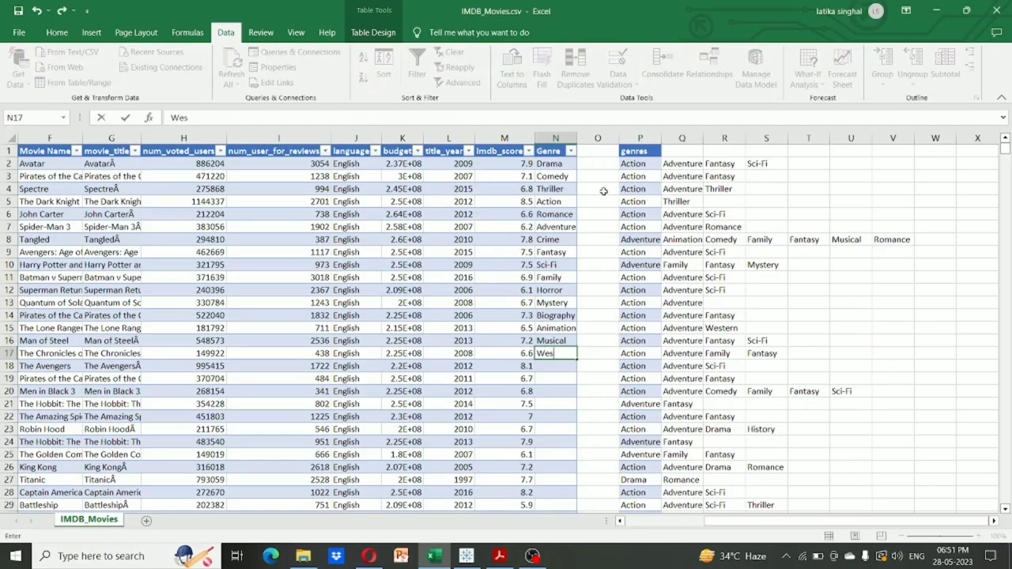
pyautogui.write('tern')
pyautogui.press('Return')
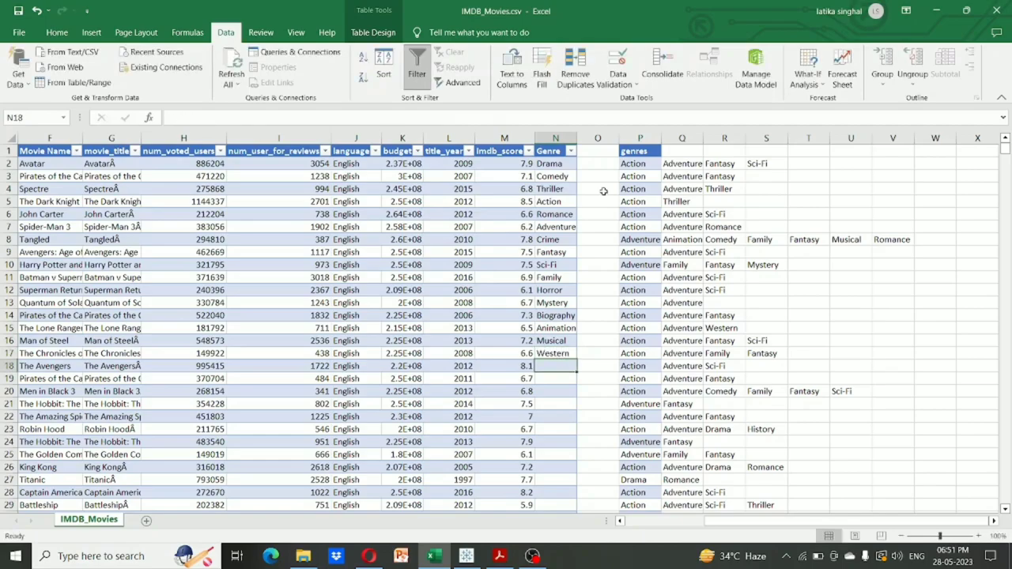
pyautogui.write('Docu')
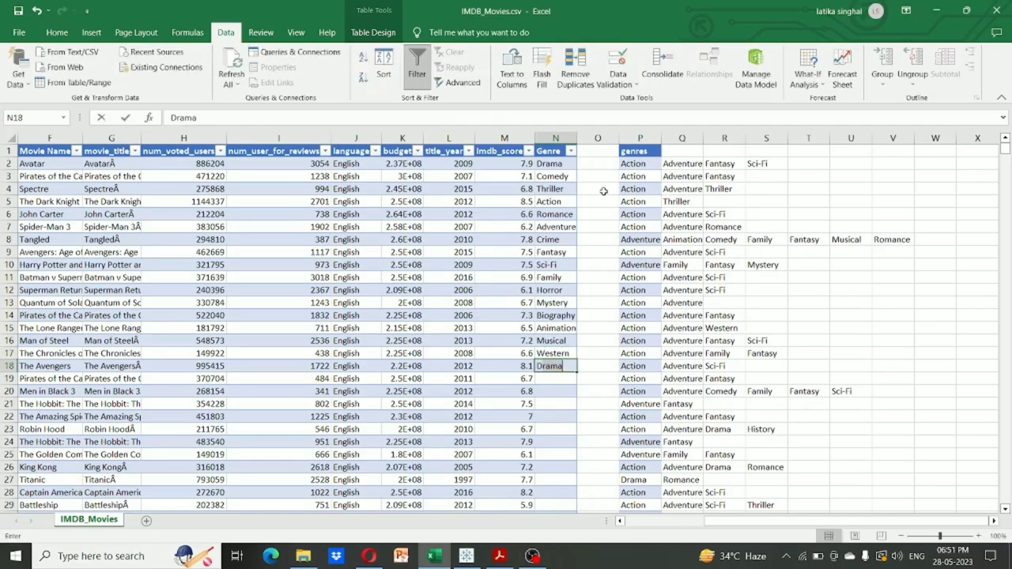
pyautogui.write('m')
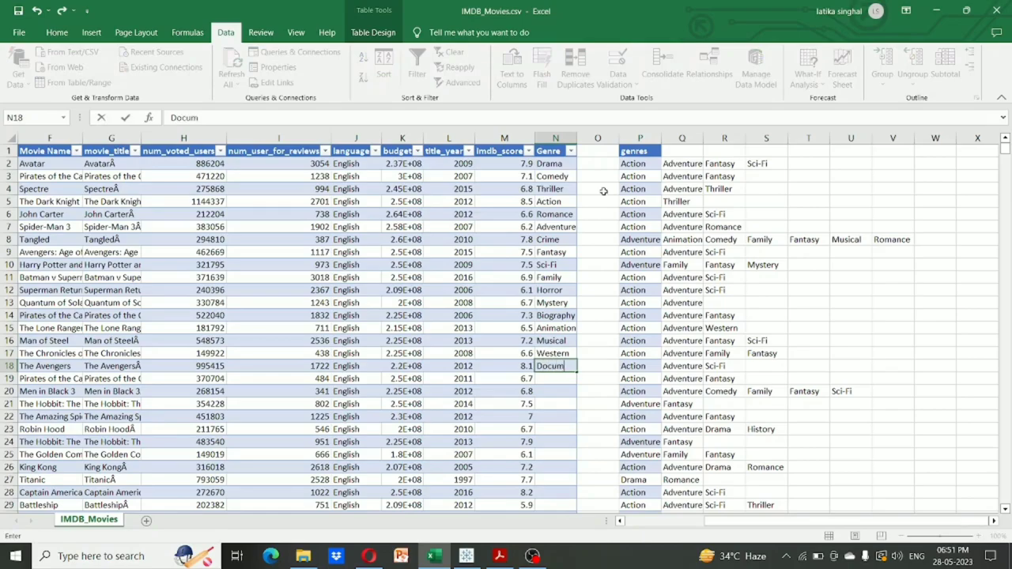
pyautogui.write('entary')
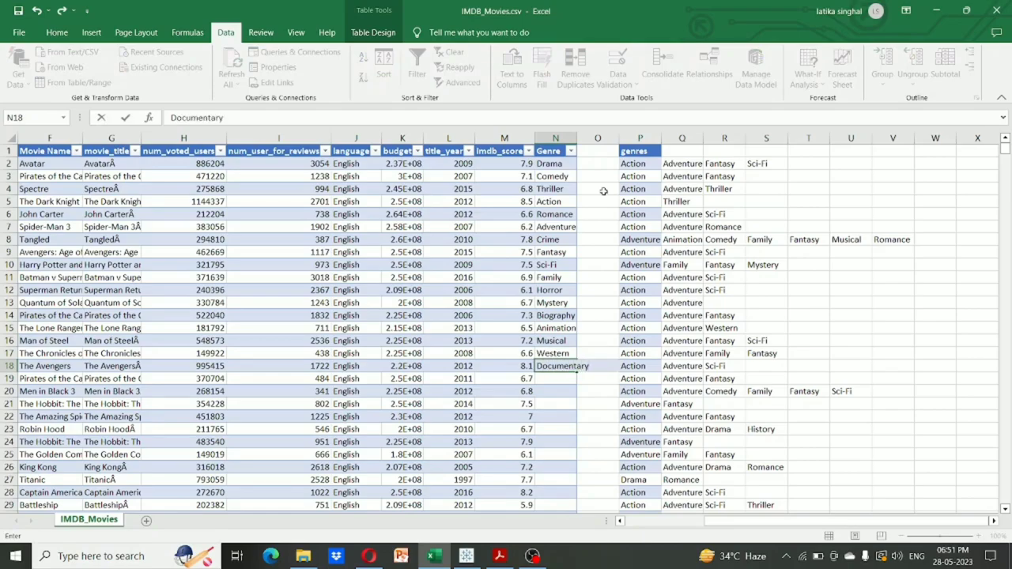
# Add a Most Genres column header in O1 and widen column O to fit it
pyautogui.click(597, 150)
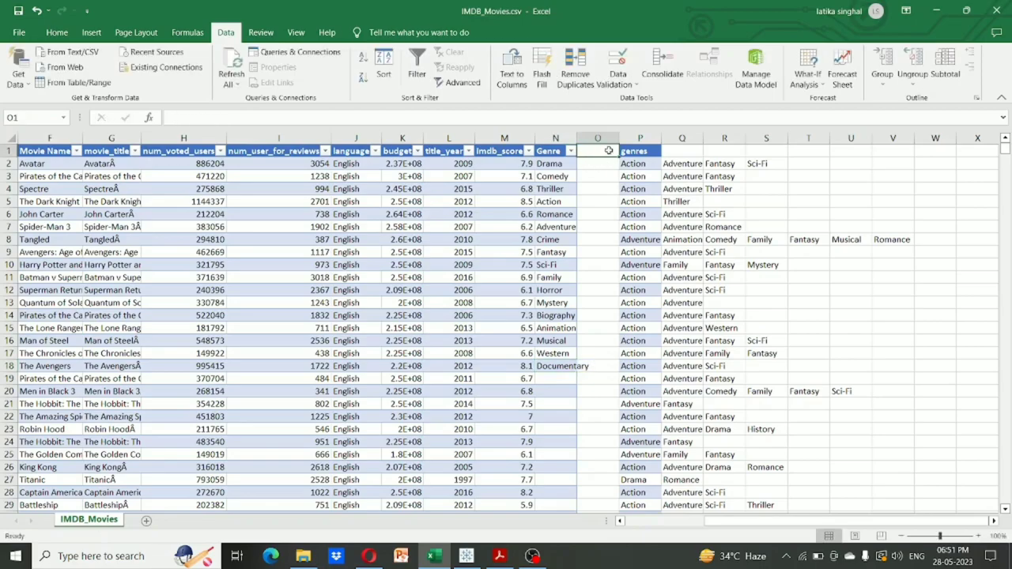
pyautogui.write('M')
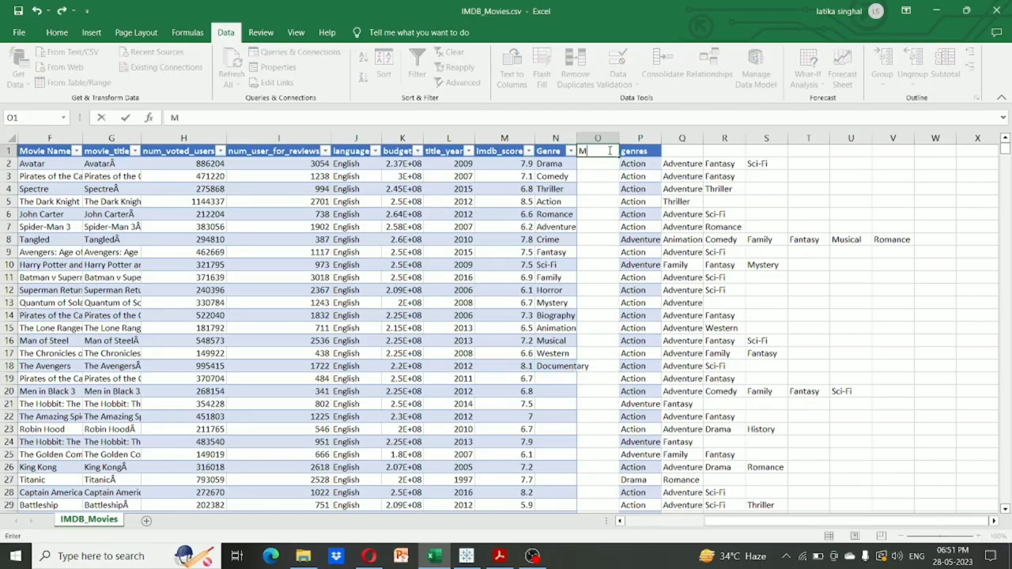
pyautogui.write('ost Genre')
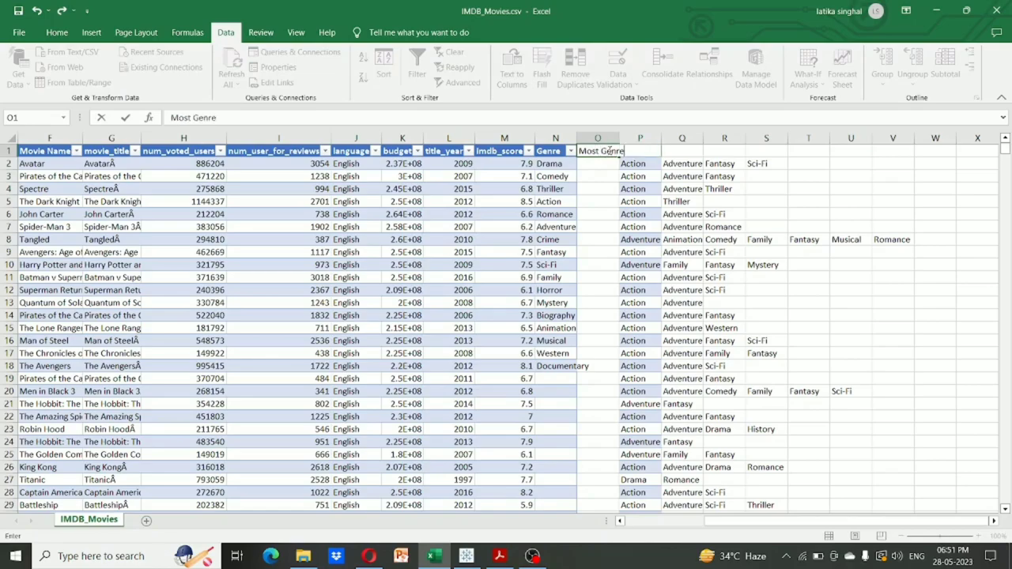
pyautogui.write('s')
pyautogui.click(618, 139)
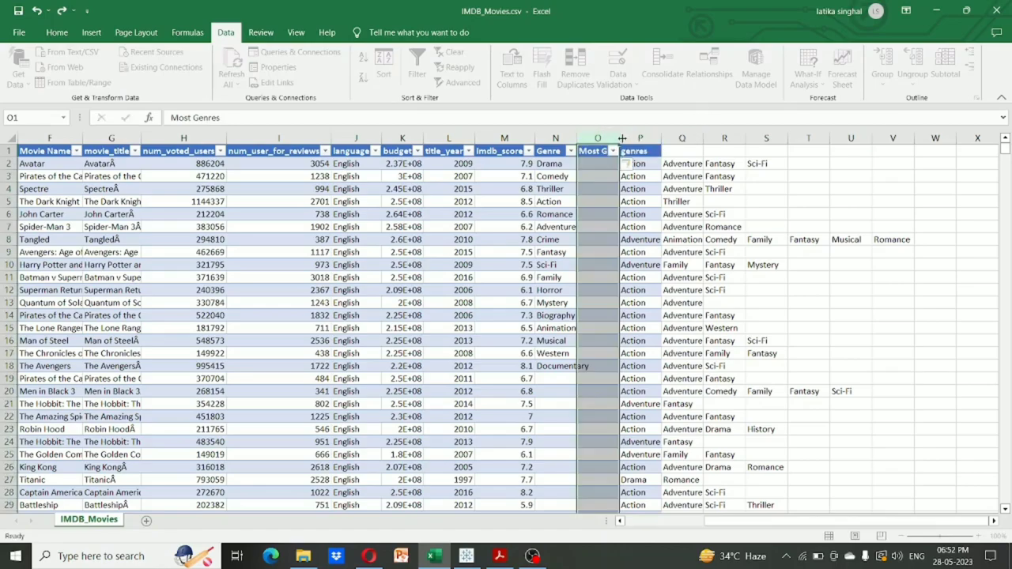
pyautogui.moveTo(621, 138); pyautogui.dragTo(680, 145)
pyautogui.click(745, 153)
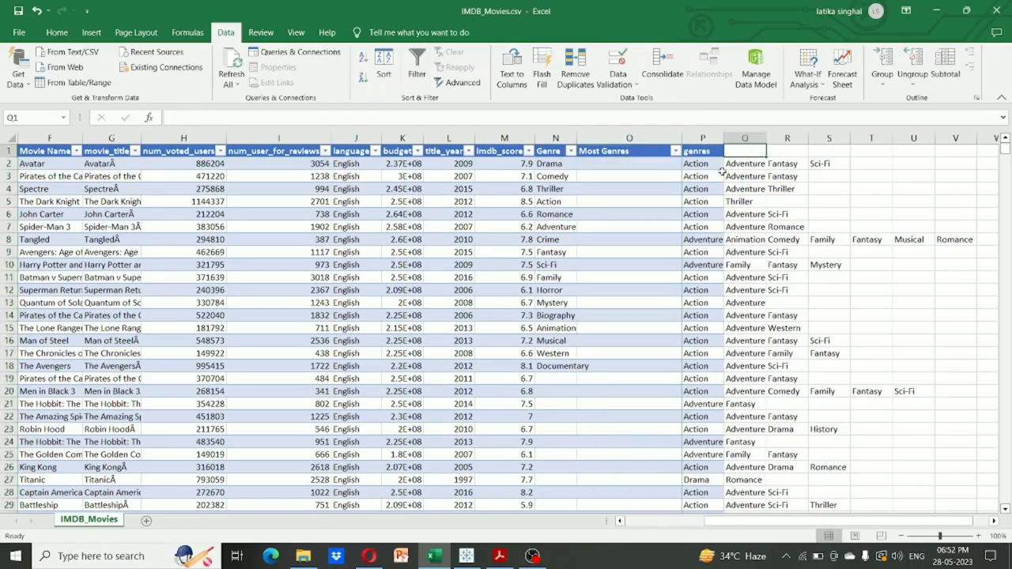
pyautogui.click(650, 167)
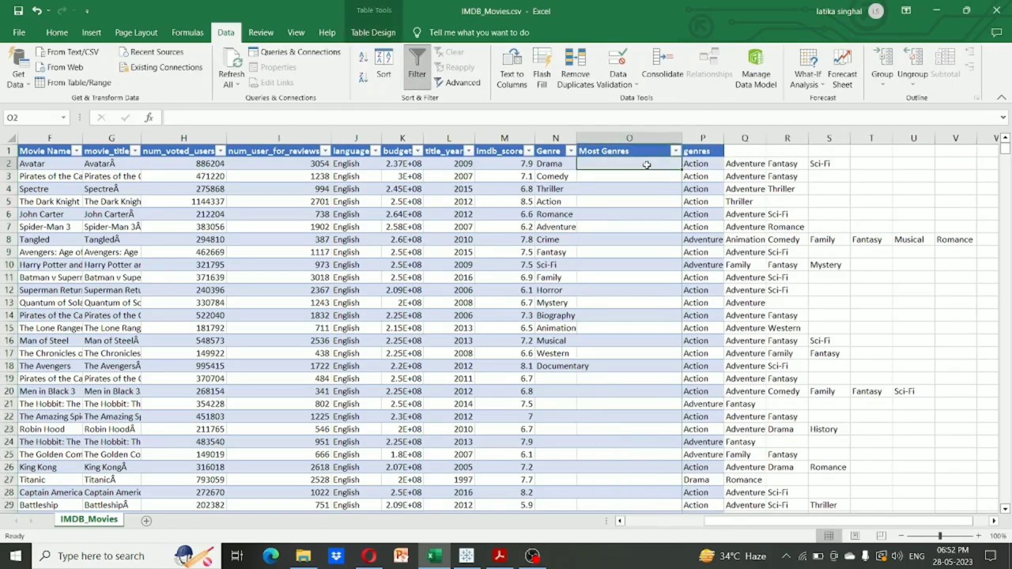
pyautogui.click(446, 119)
pyautogui.write('=coy')
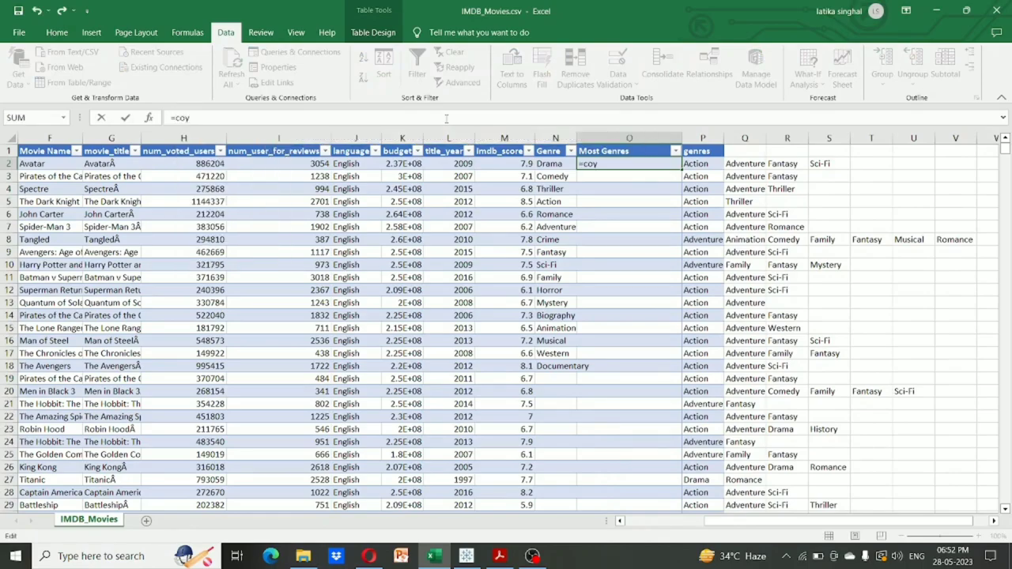
pyautogui.press('BackSpace')
pyautogui.write('unt')
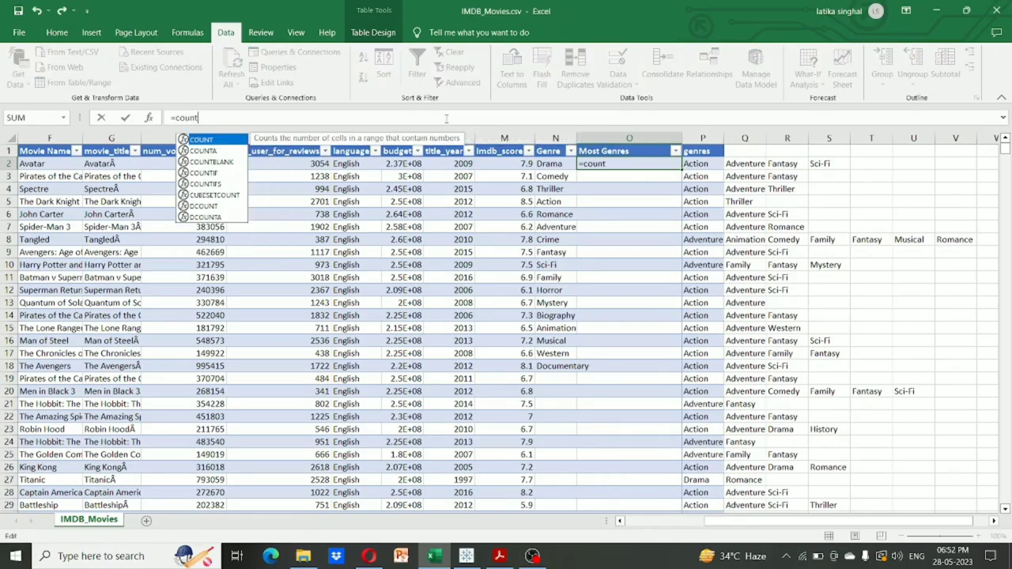
pyautogui.write('if')
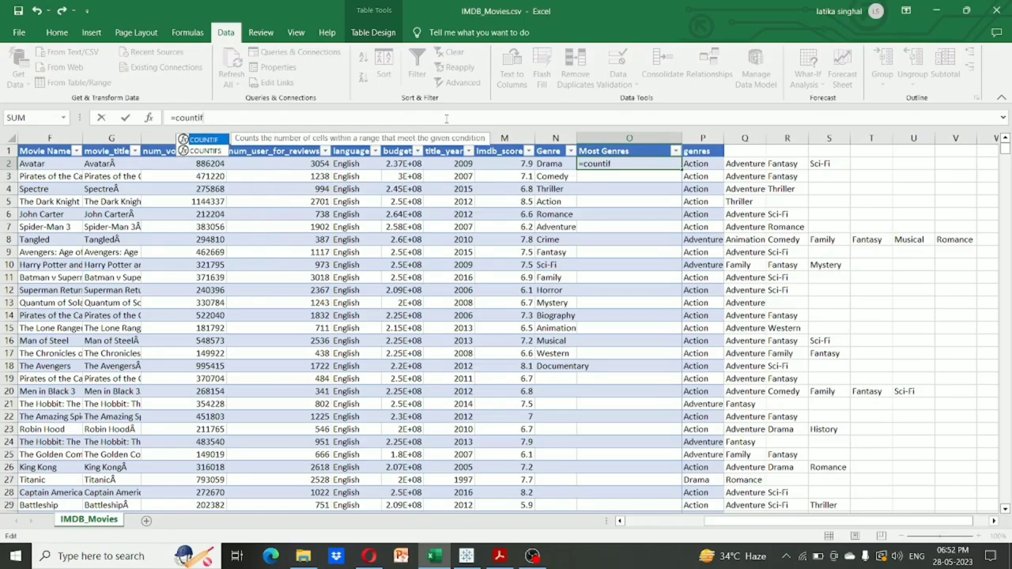
pyautogui.write('(')
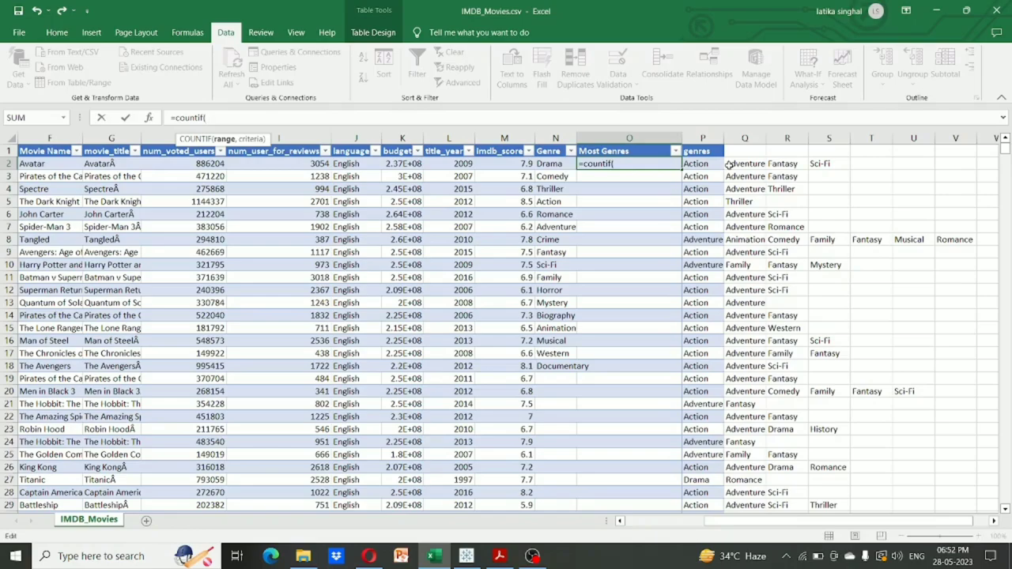
pyautogui.write('p')
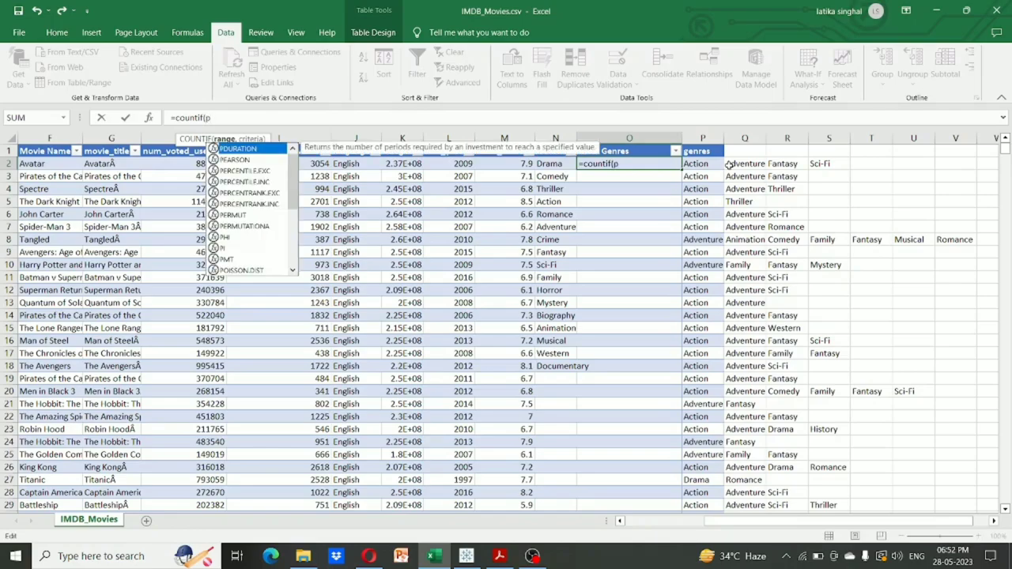
pyautogui.write('2:')
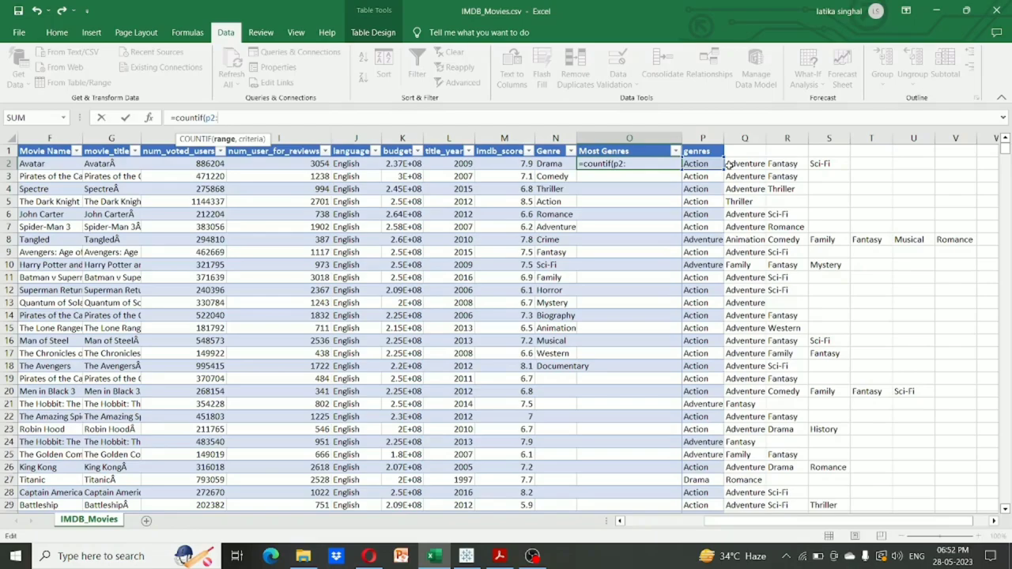
pyautogui.write('v')
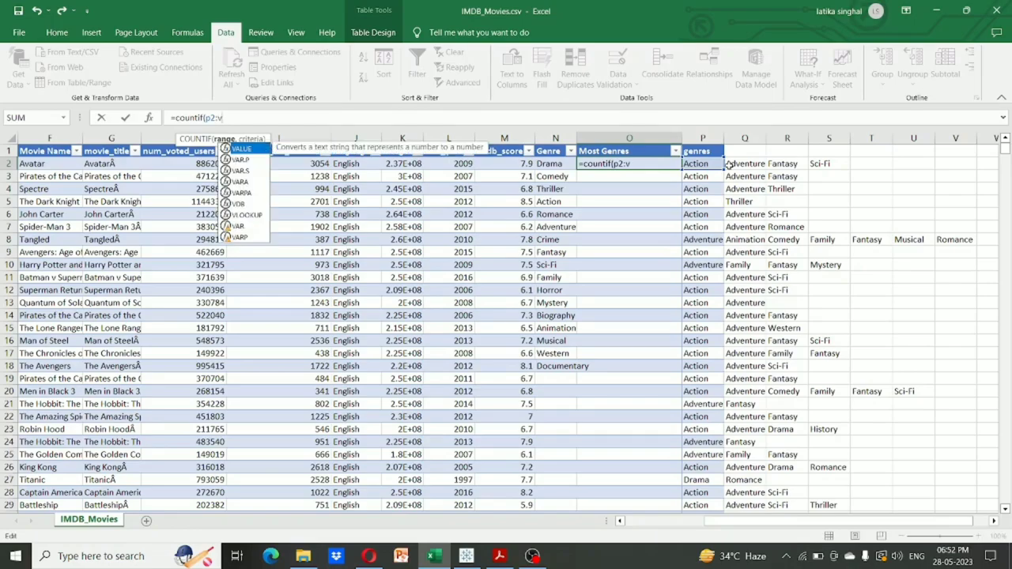
pyautogui.write('3')
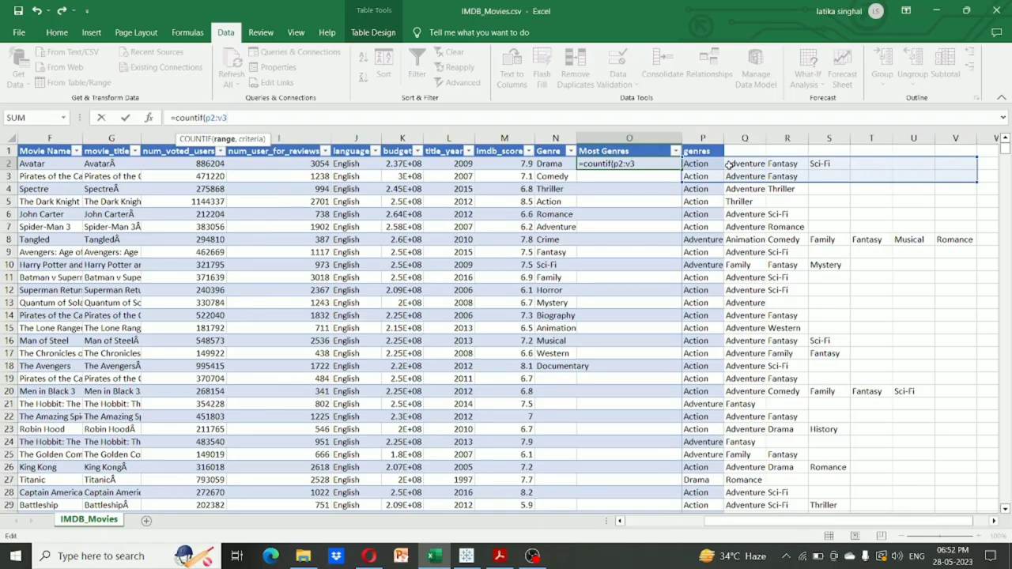
pyautogui.write('828')
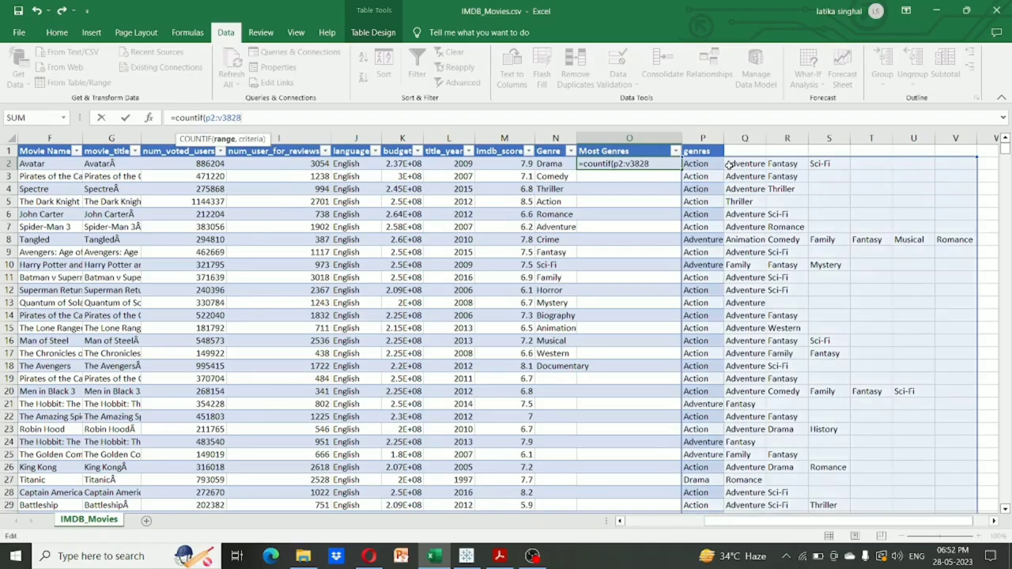
pyautogui.write(',')
pyautogui.click(554, 163)
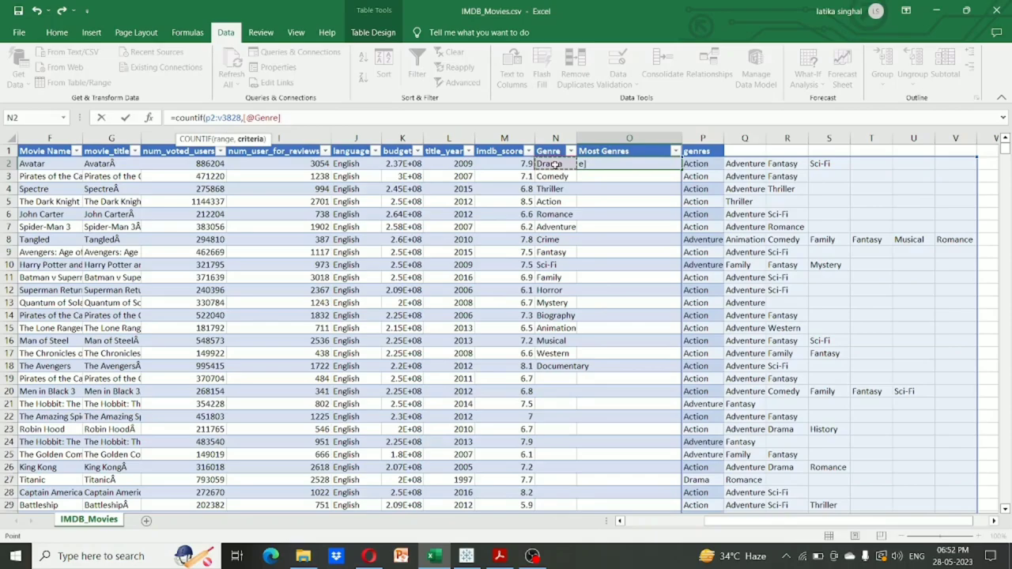
pyautogui.write(')')
pyautogui.press('Return')
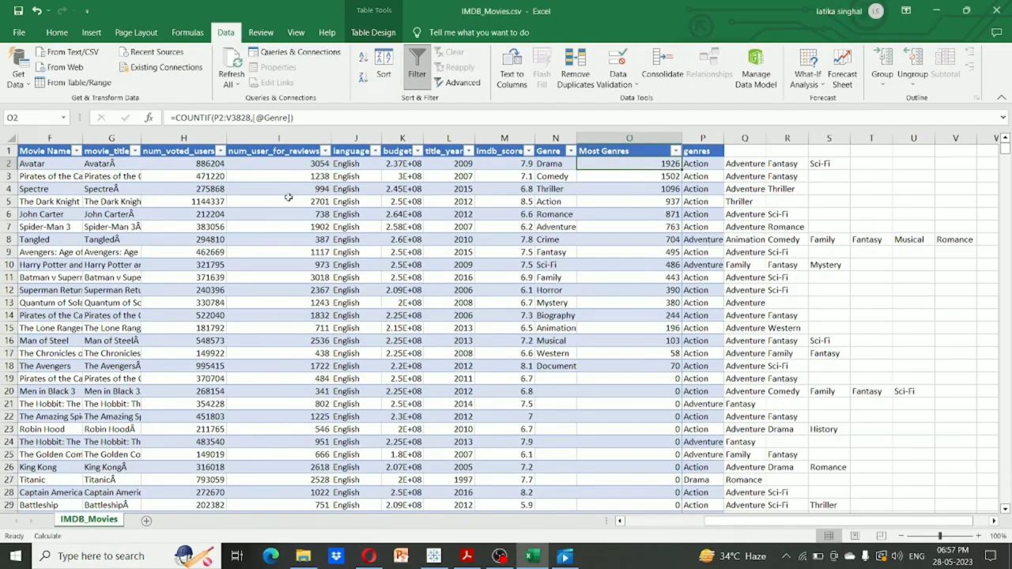
pyautogui.click(214, 119)
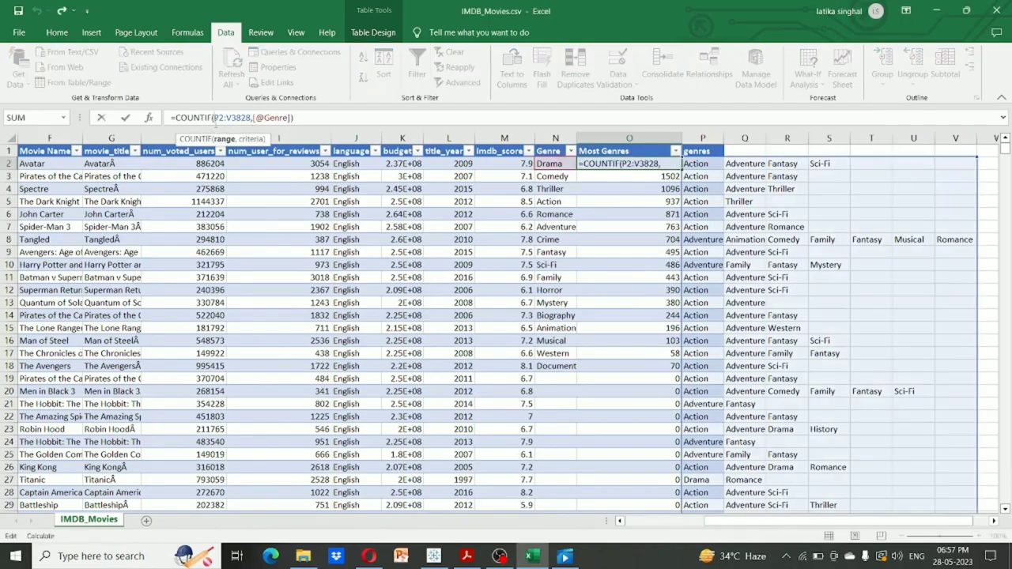
pyautogui.write('$')
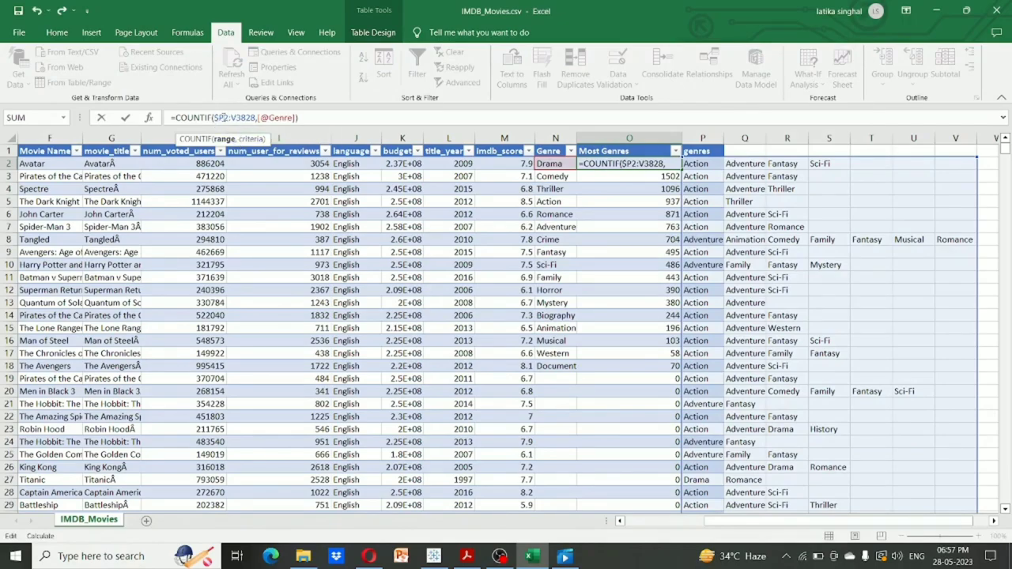
pyautogui.click(224, 117)
pyautogui.write('$')
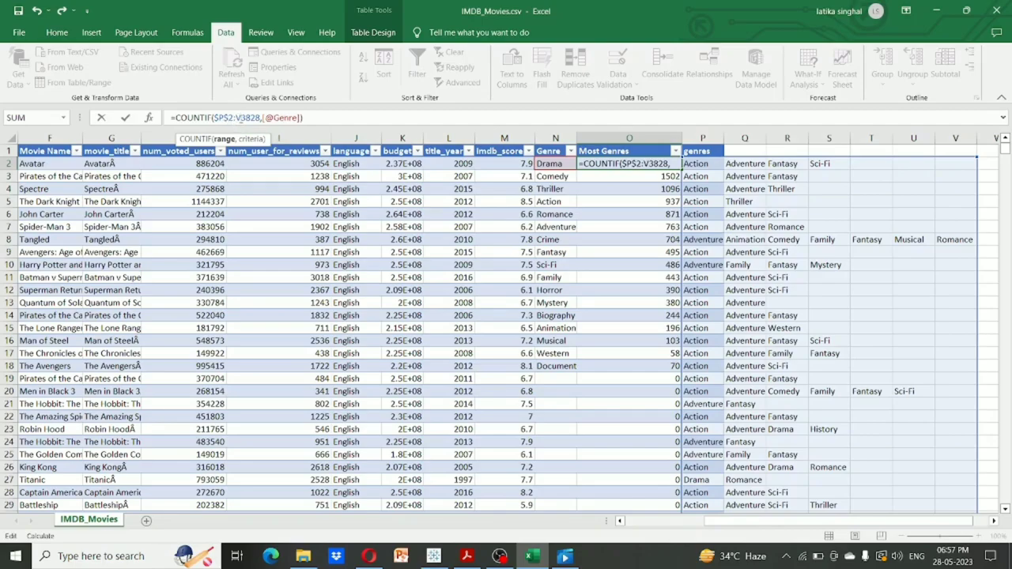
pyautogui.write('$P')
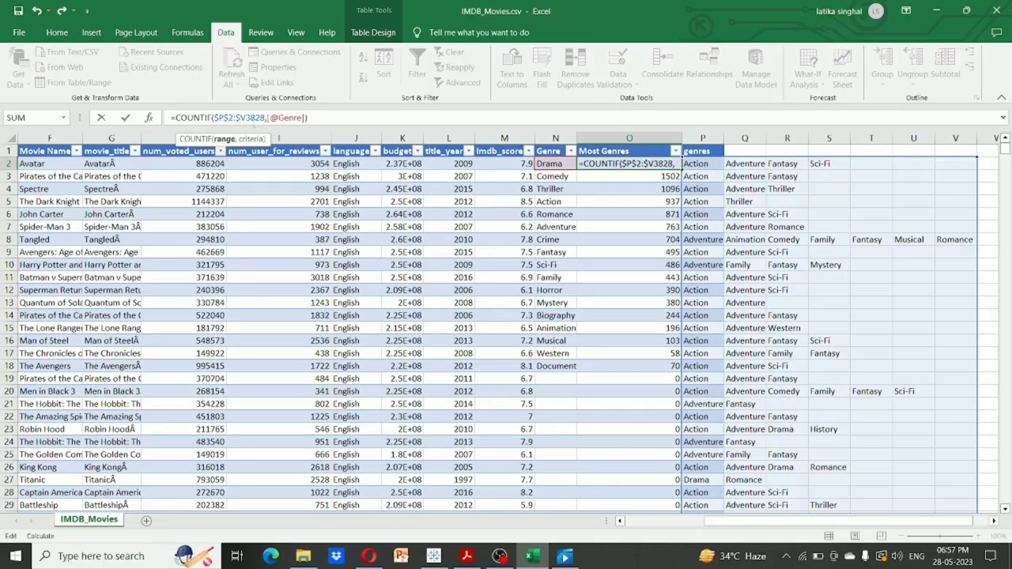
pyautogui.write('$')
pyautogui.press('End')
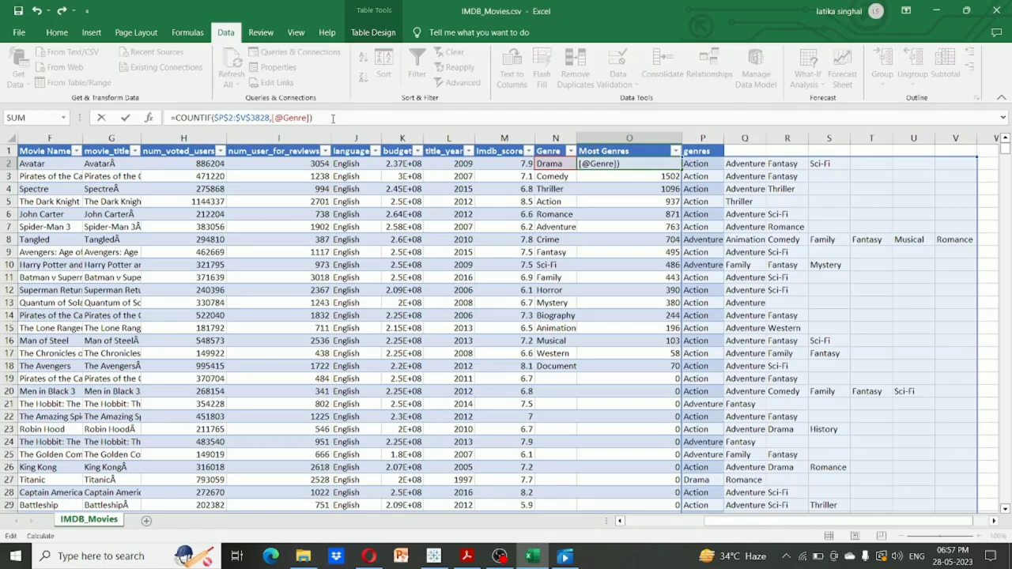
pyautogui.press('Return')
pyautogui.press('F2')
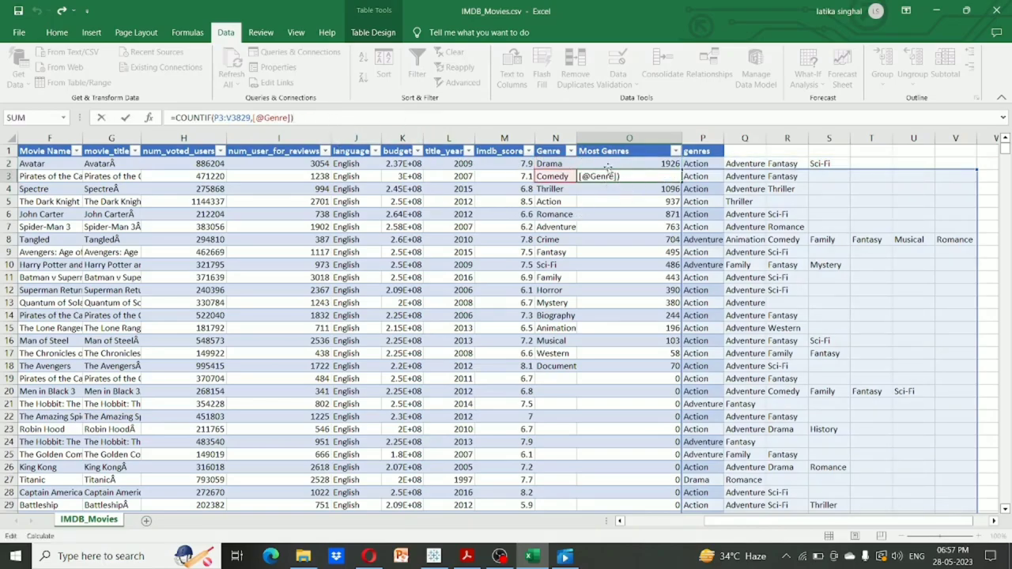
pyautogui.moveTo(608, 165); pyautogui.dragTo(672, 173)
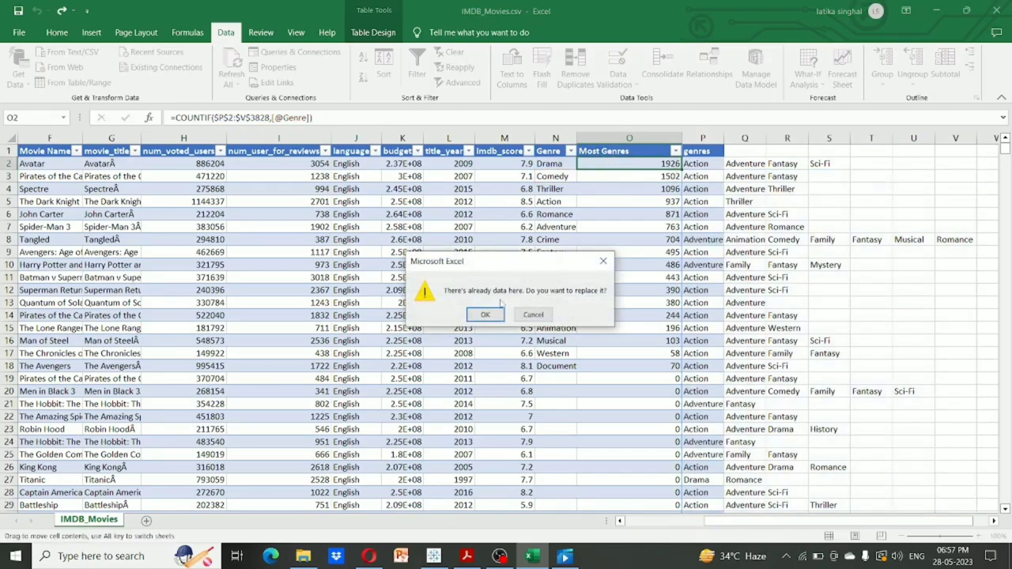
pyautogui.click(533, 314)
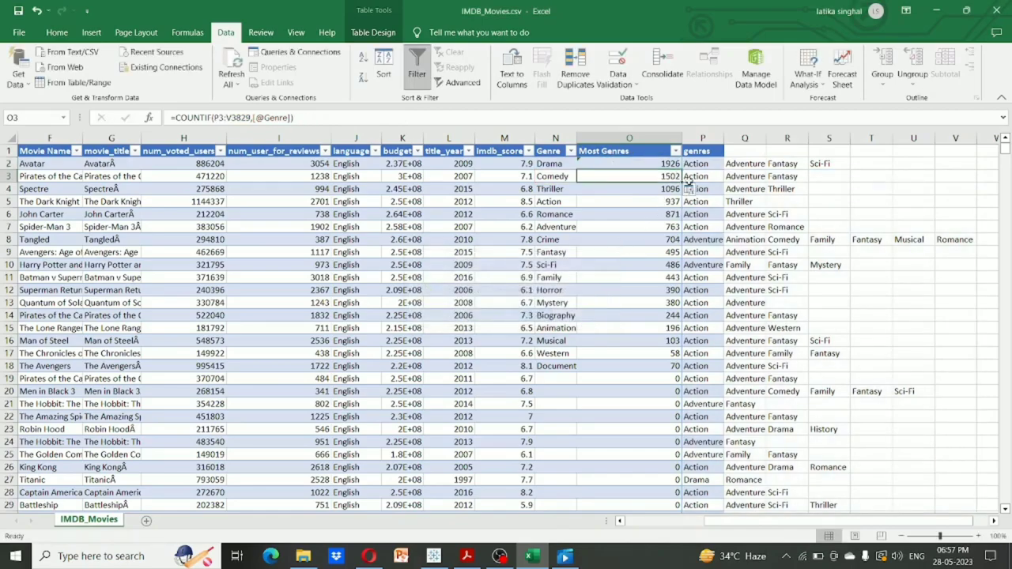
# Fill the absolute-range COUNTIF formula from O2 down to O18 so it covers every listed genre
pyautogui.moveTo(680, 168); pyautogui.dragTo(686, 372)
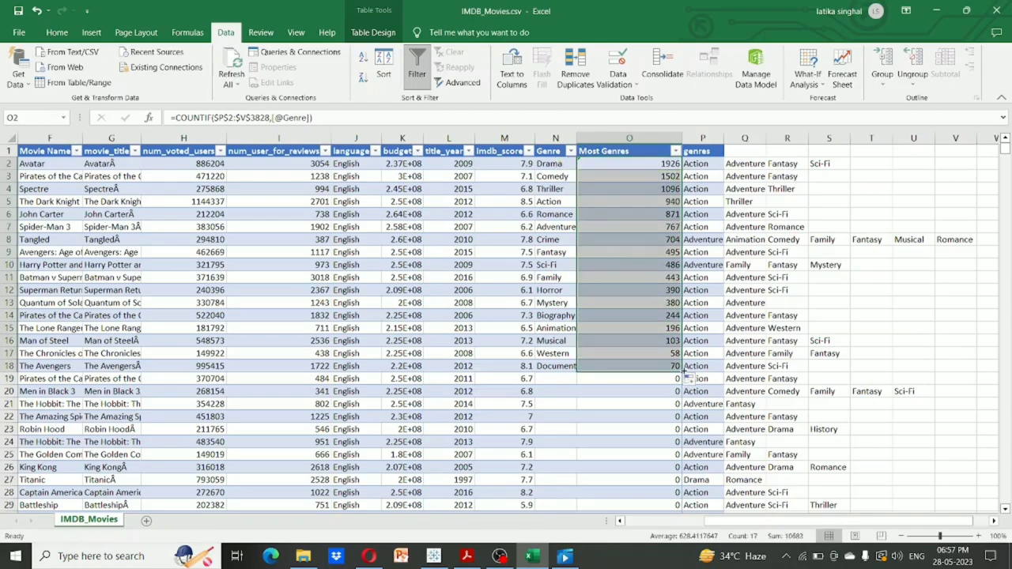
pyautogui.click(821, 187)
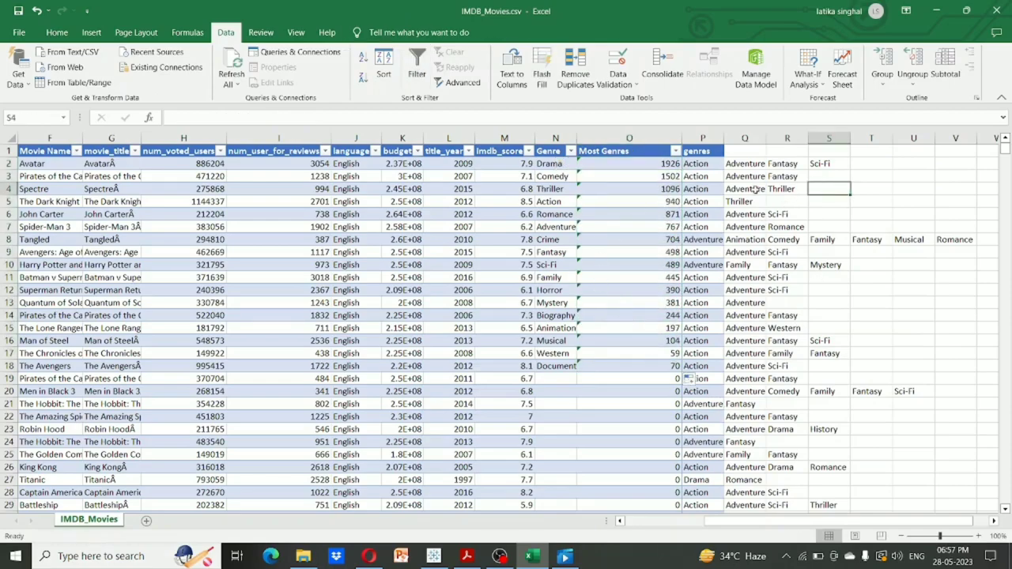
pyautogui.click(714, 151)
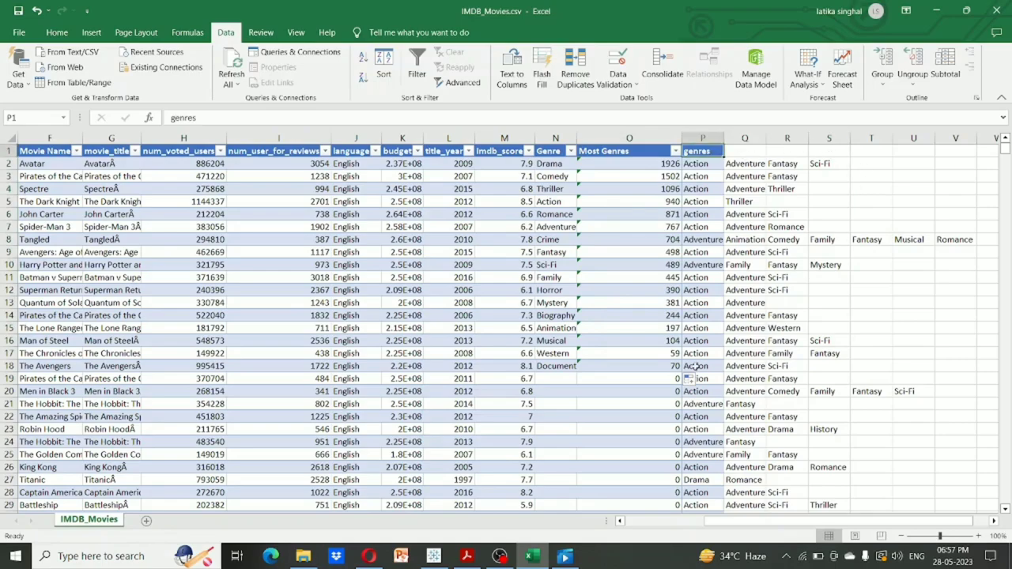
pyautogui.click(662, 381)
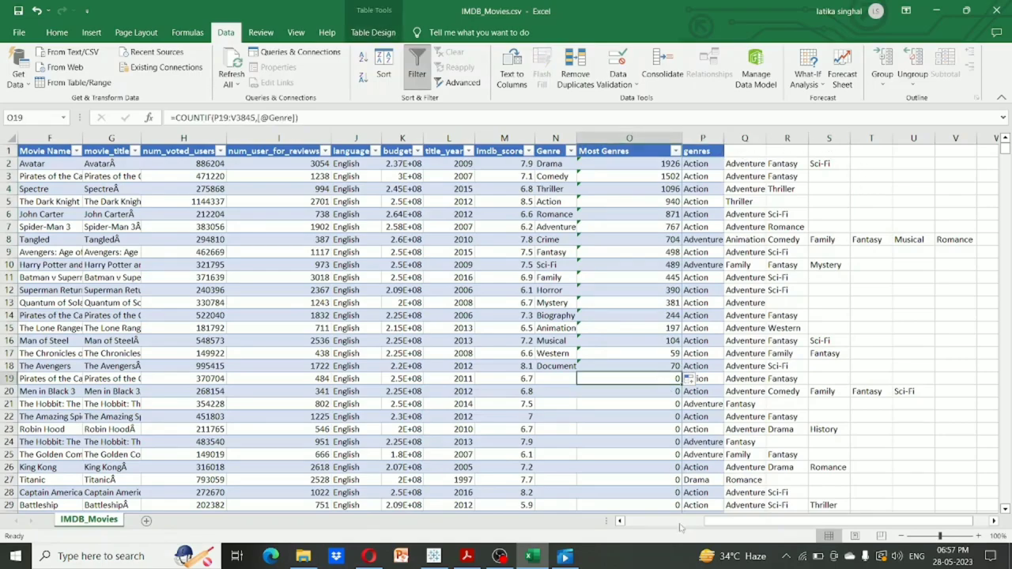
# Switch to the Tableau project and review the IMDB_Movies data source, the Task F sheets and the Task E genre counts
pyautogui.moveTo(436, 556)
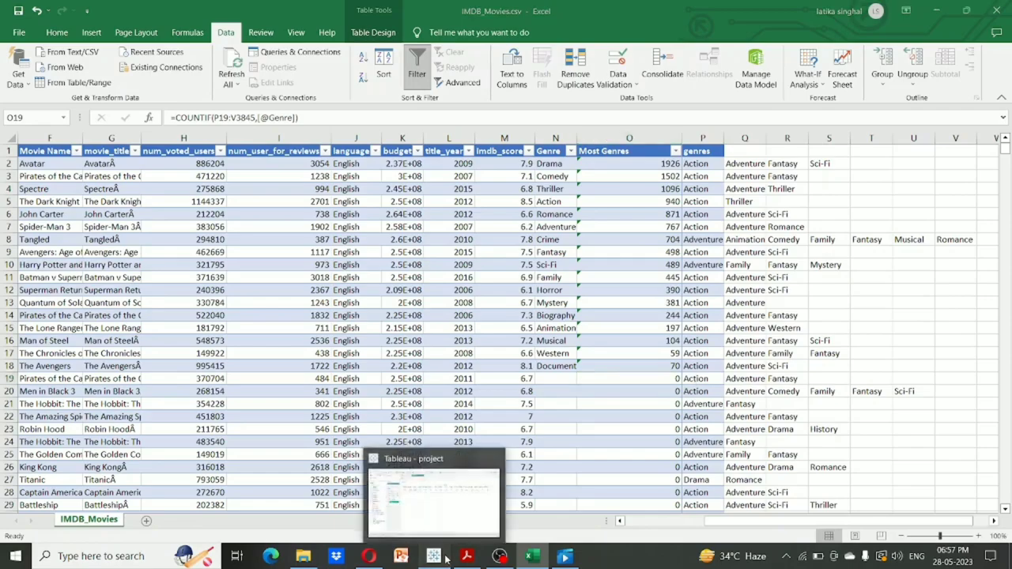
pyautogui.click(467, 502)
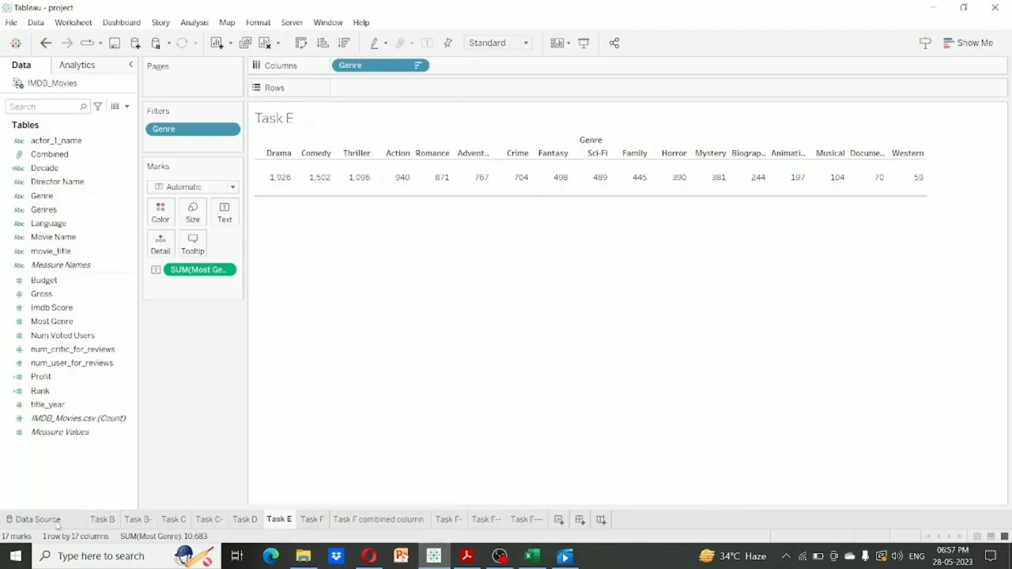
pyautogui.click(37, 520)
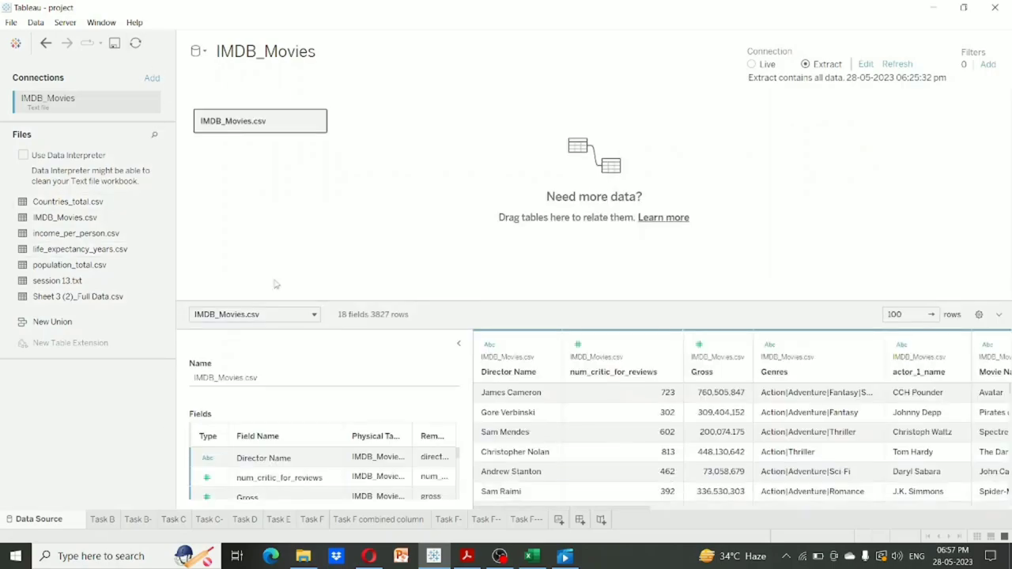
pyautogui.click(458, 519)
pyautogui.click(486, 519)
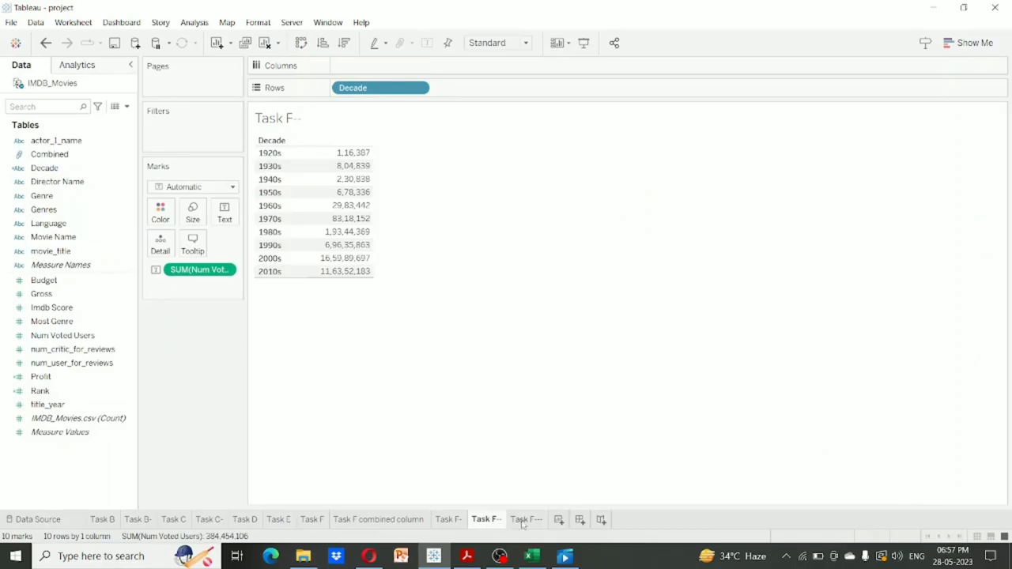
pyautogui.click(387, 519)
pyautogui.click(309, 519)
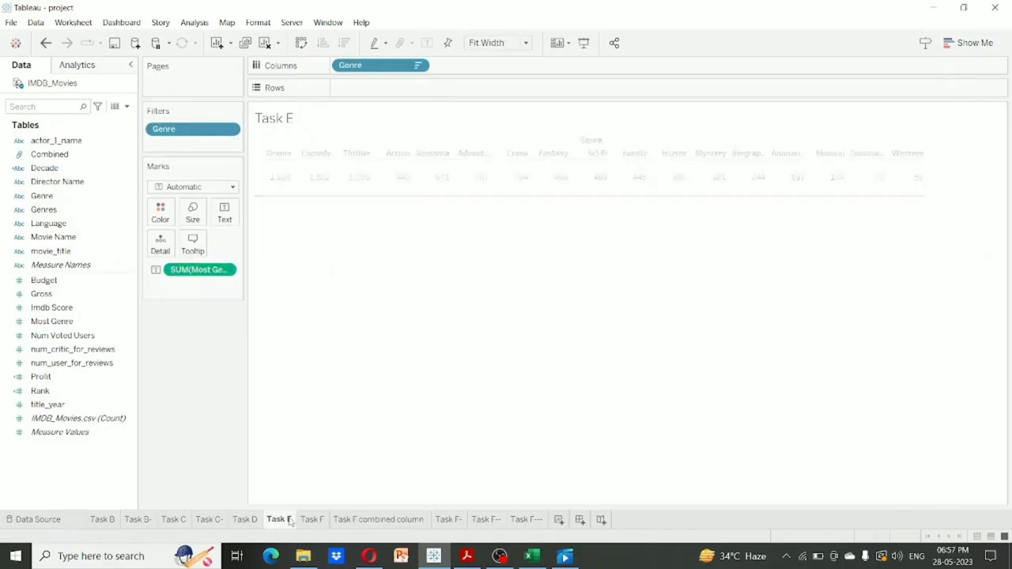
pyautogui.click(285, 519)
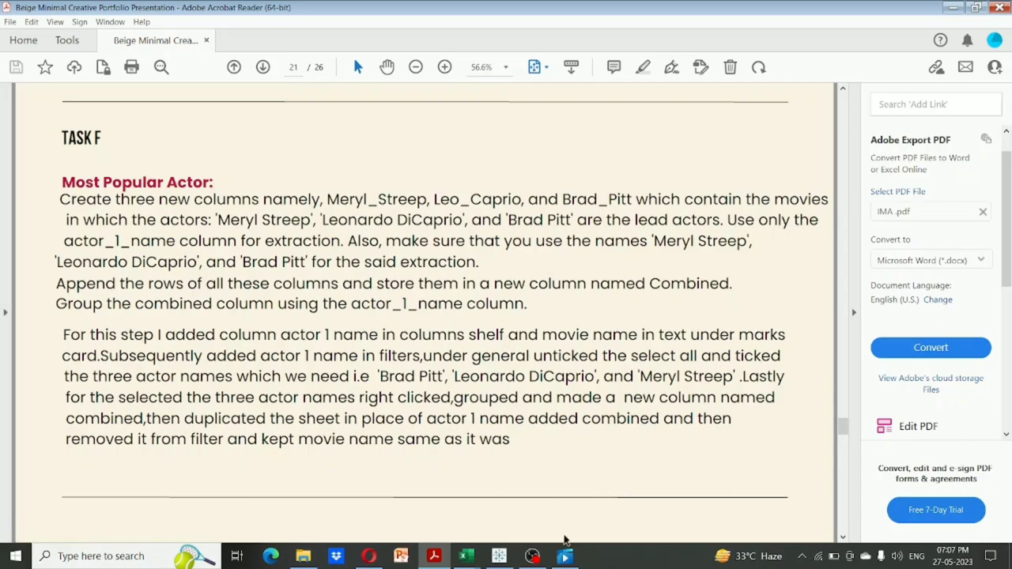
# Switch to Tableau and examine the Task F sheet's actor_1_name filter list and the Task F combined column sheet
pyautogui.click(512, 560)
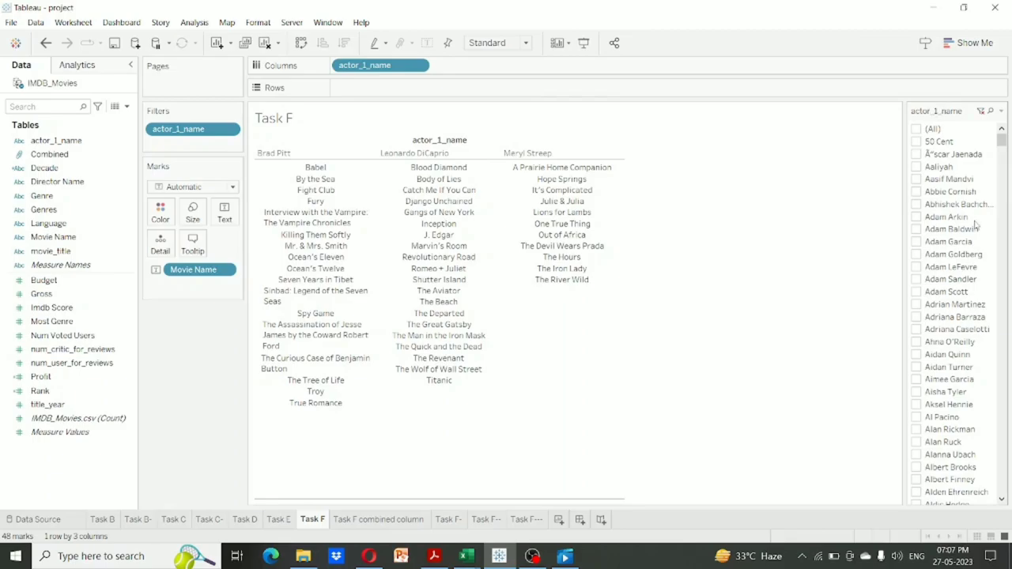
pyautogui.scroll(-1, 973, 218)
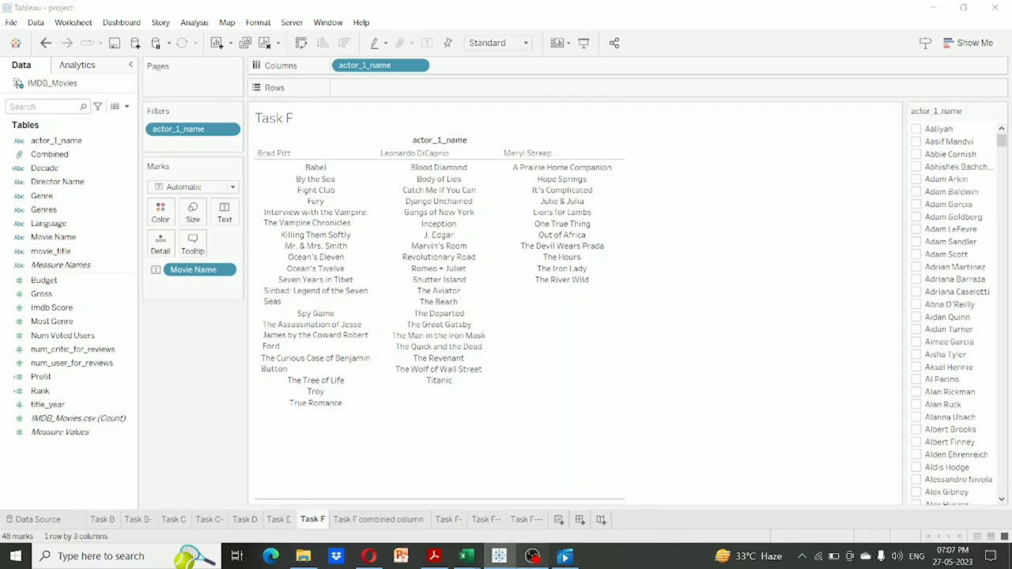
pyautogui.click(532, 556)
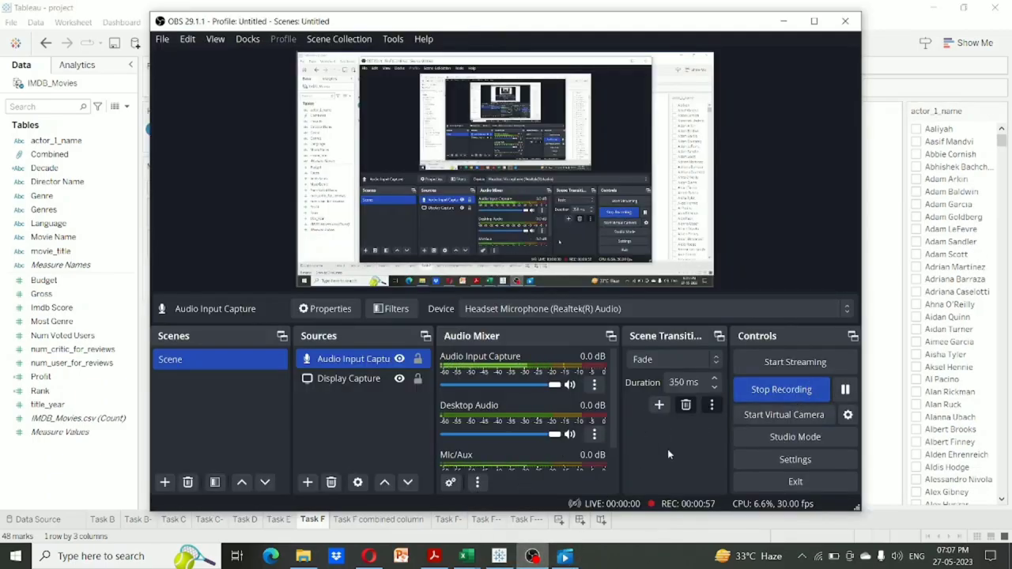
pyautogui.click(370, 535)
pyautogui.click(380, 518)
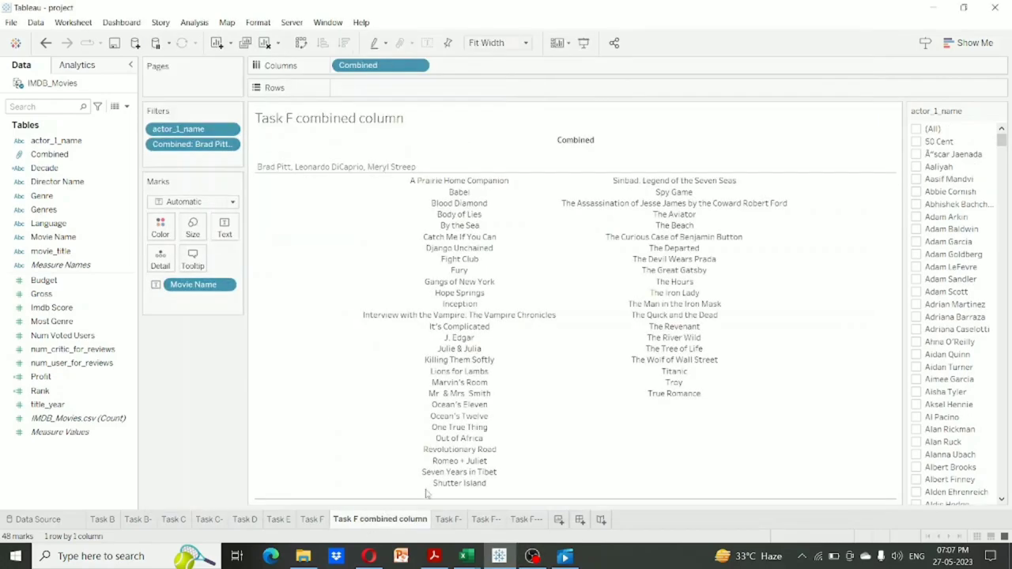
# Return to the Task F sheet and highlight the movies listed under Brad Pitt
pyautogui.moveTo(398, 324)
pyautogui.click(326, 522)
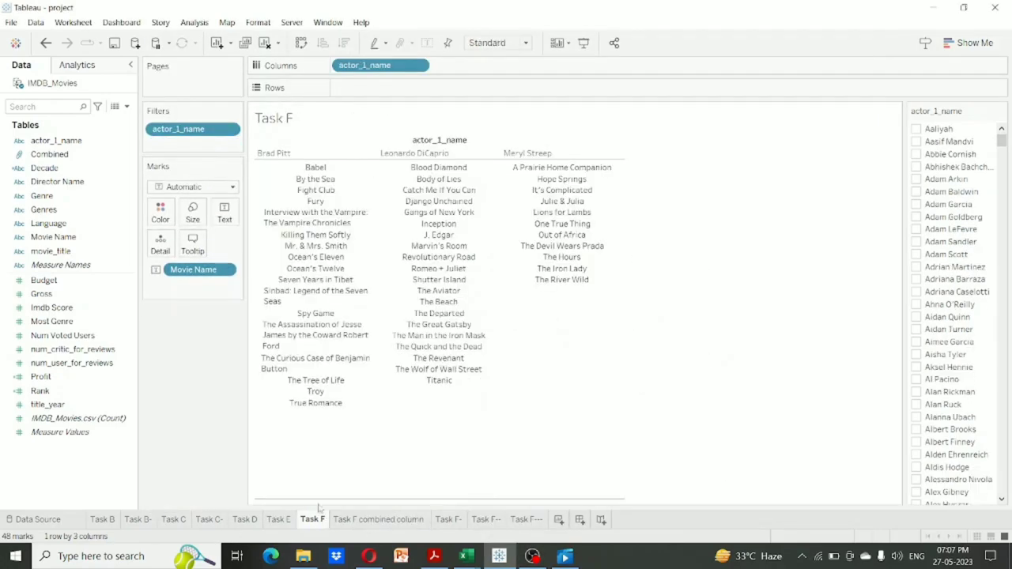
pyautogui.click(276, 153)
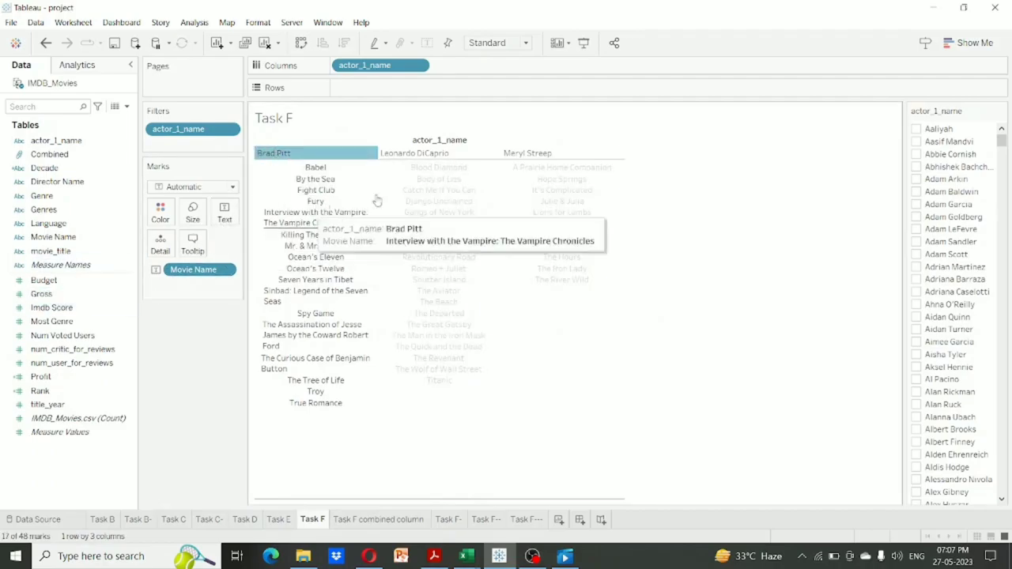